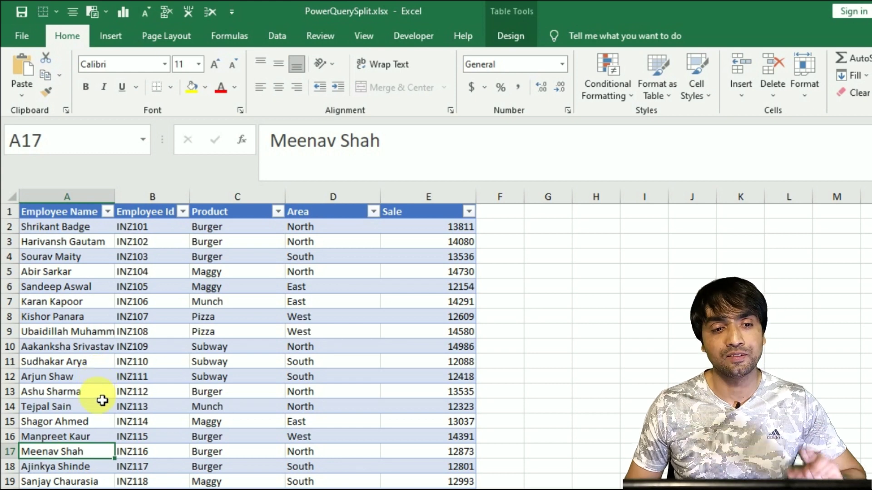
Load the employee sales table into the Power Query Editor and select the Employee Name column
left_click(84, 375)
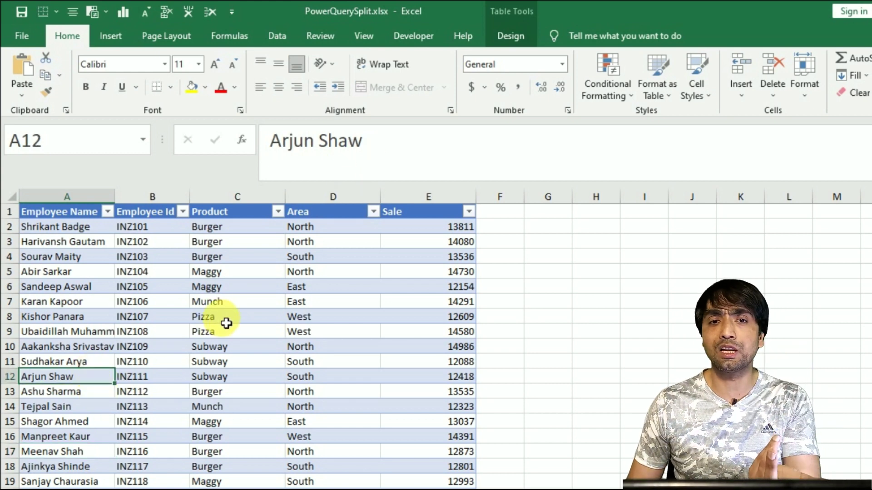
left_click(277, 35)
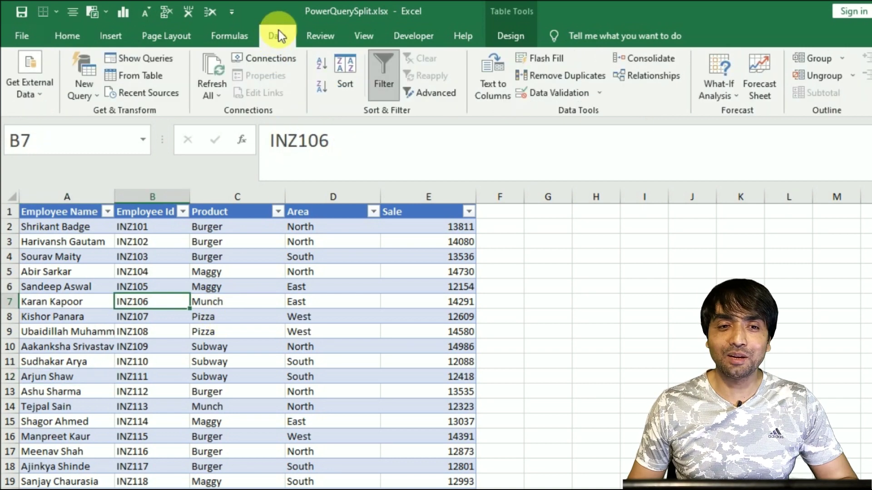
left_click(140, 77)
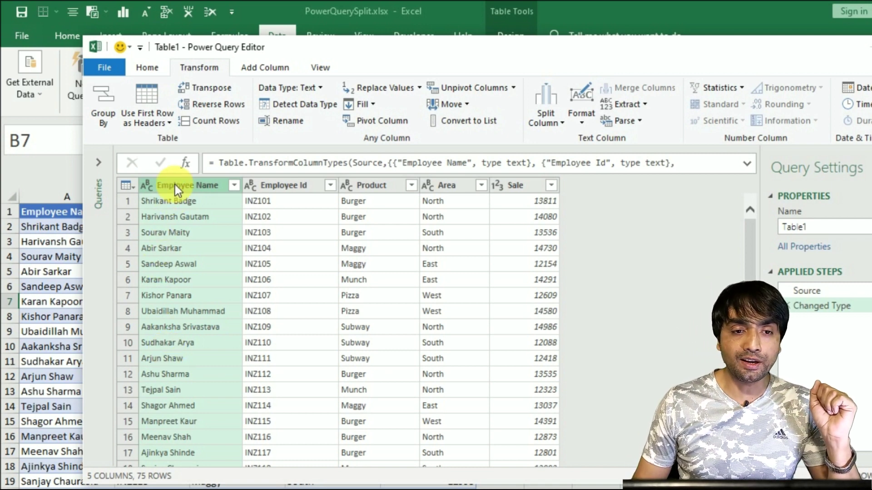
left_click(179, 231)
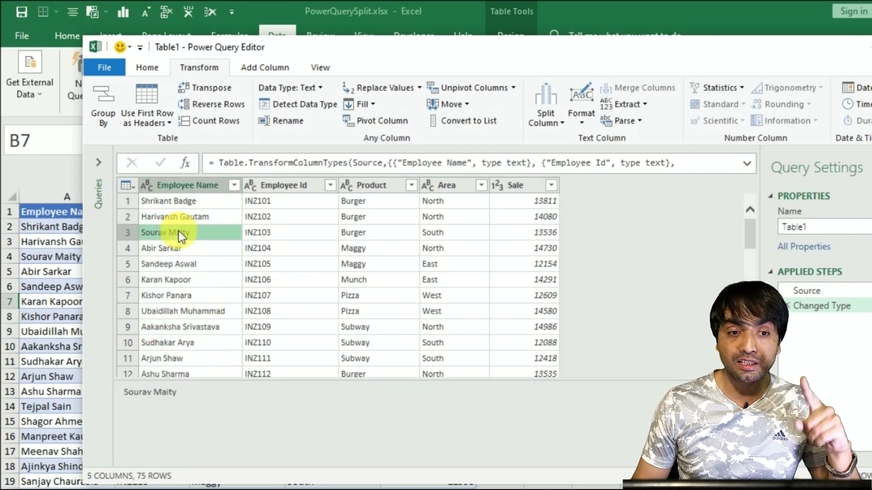
left_click(184, 184)
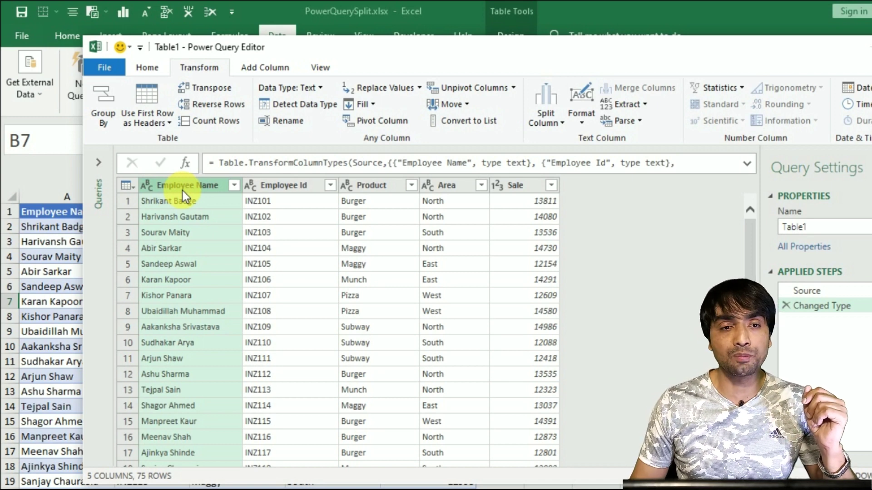
Review the available Split Column methods for the Employee Name column
left_click(191, 73)
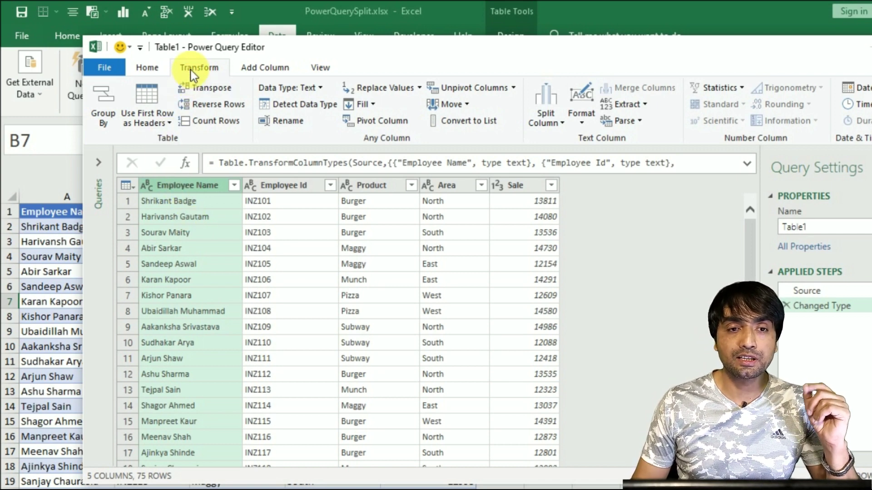
left_click(554, 128)
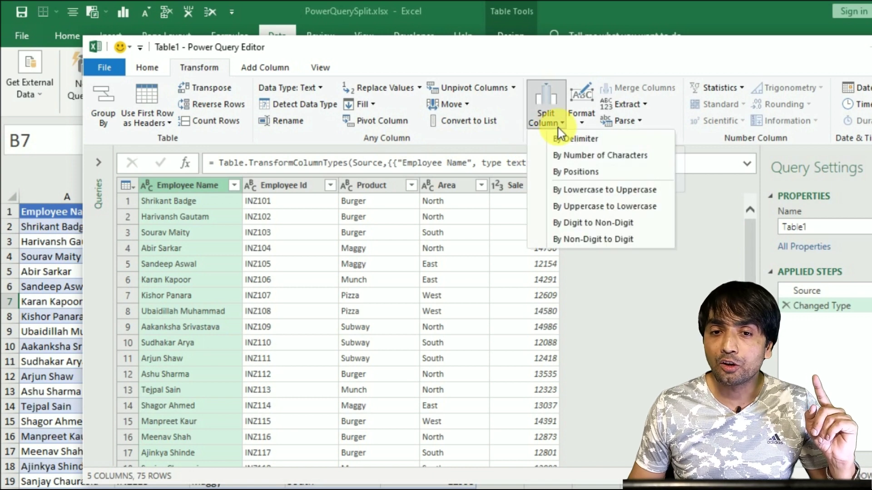
key("Escape")
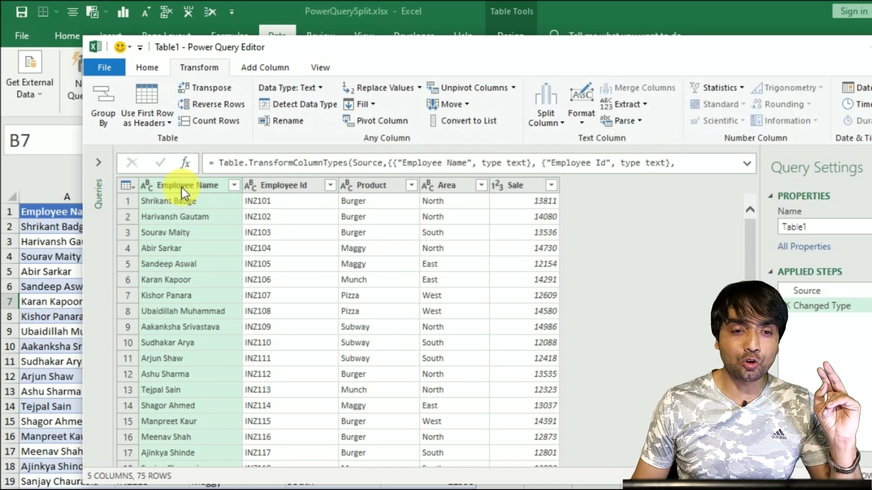
right_click(182, 187)
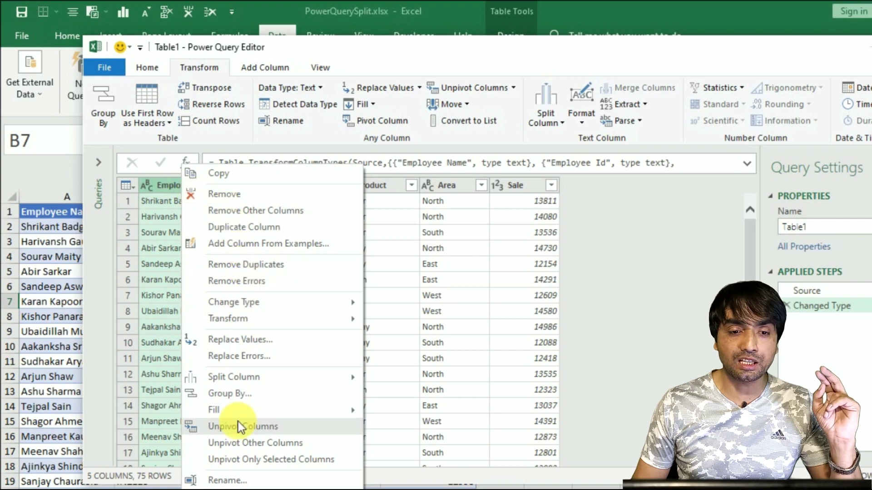
mouse_move(234, 385)
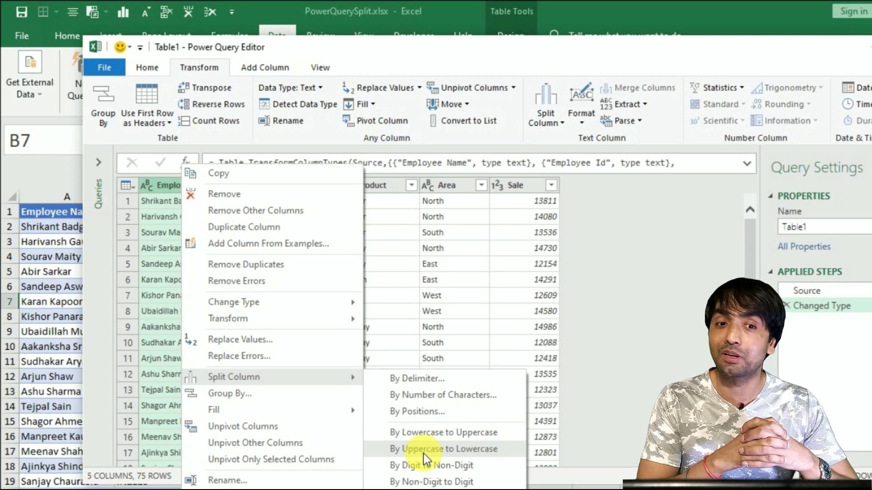
key("Escape")
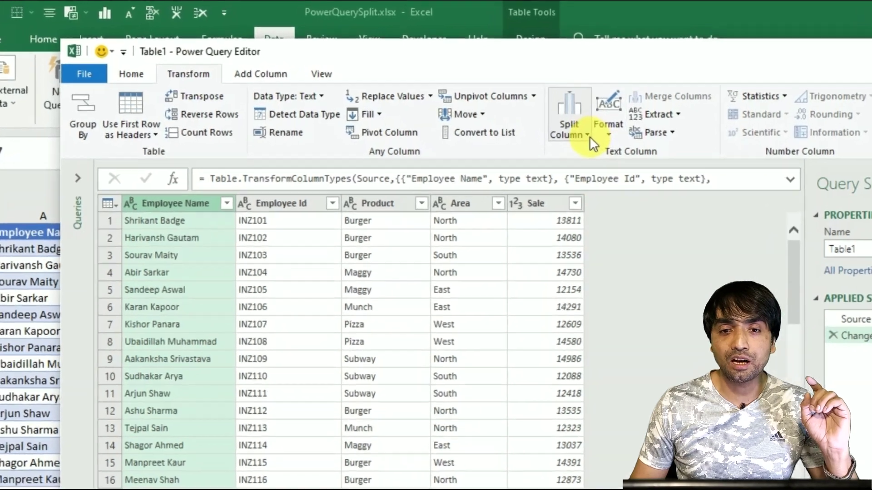
Start splitting the Employee Name column by delimiter, trying a custom delimiter and choosing Space
left_click(588, 135)
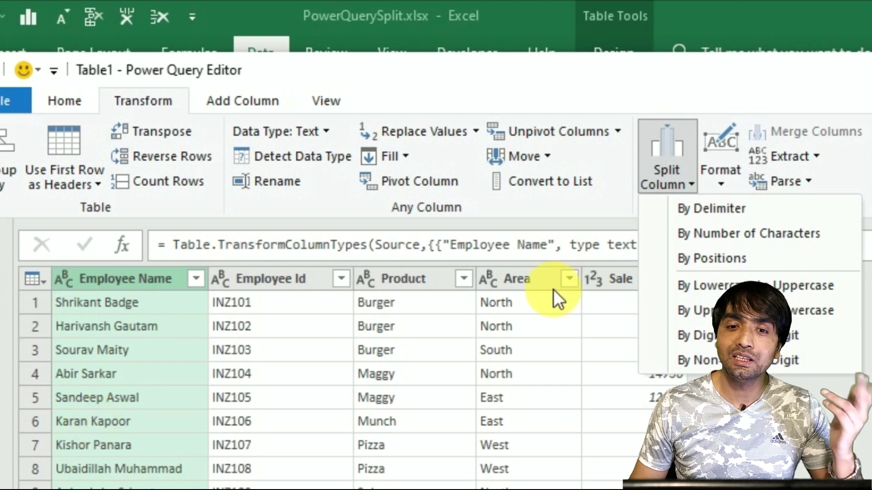
left_click(727, 212)
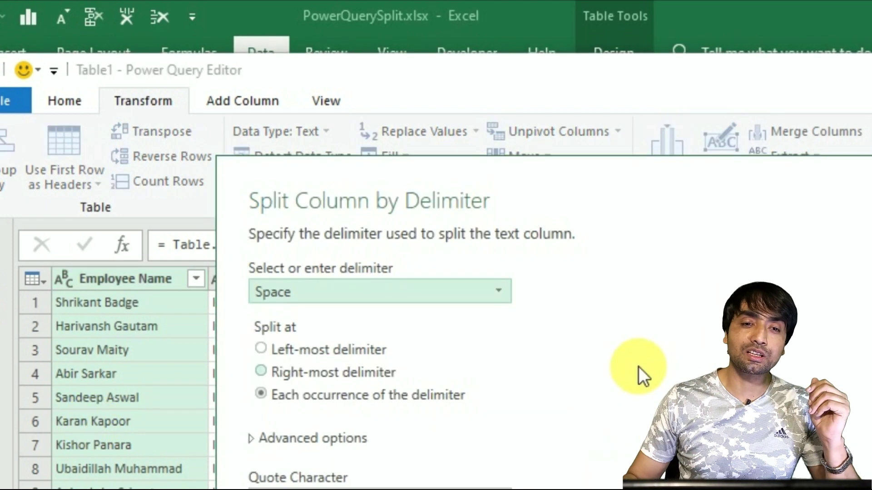
left_click_drag(388, 184, 464, 178)
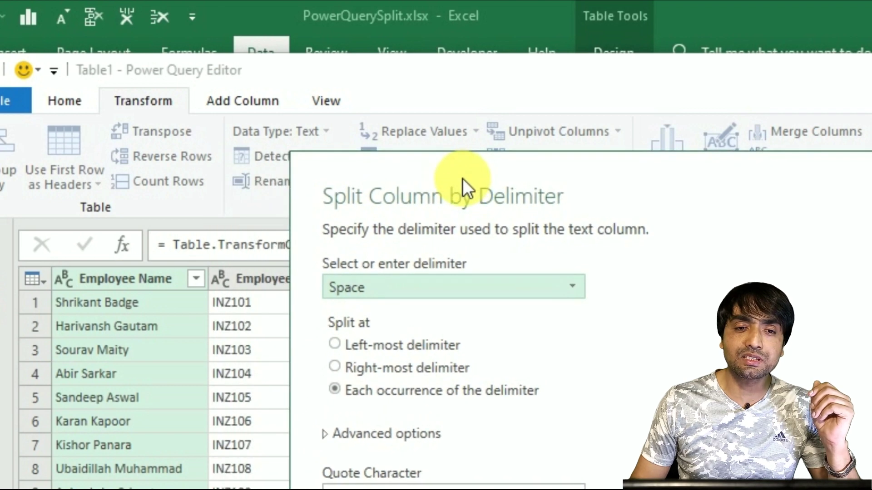
left_click(353, 288)
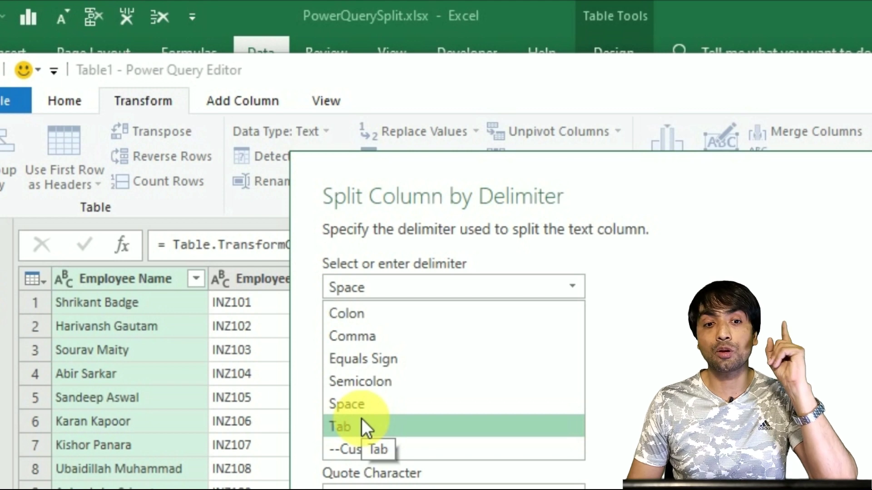
left_click(364, 457)
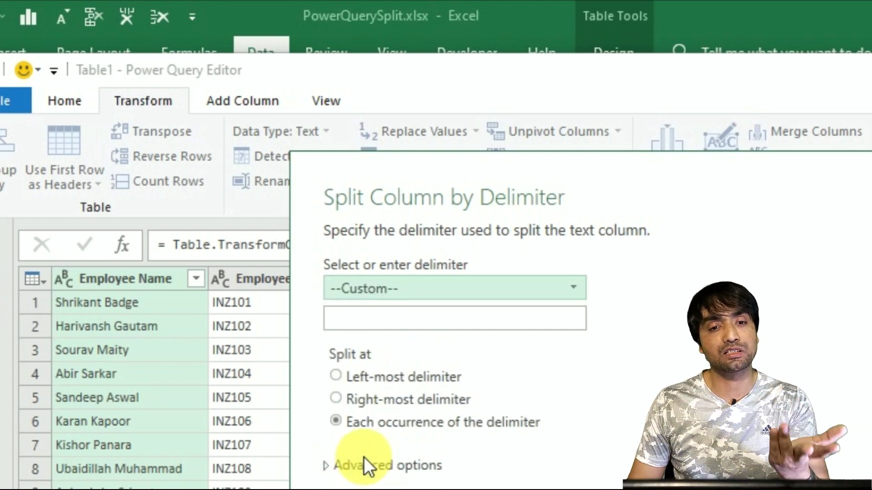
left_click(393, 286)
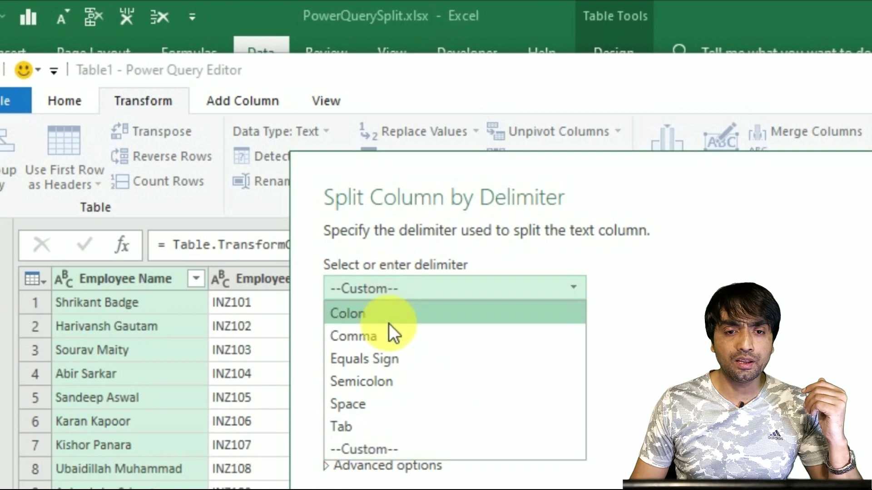
left_click(363, 406)
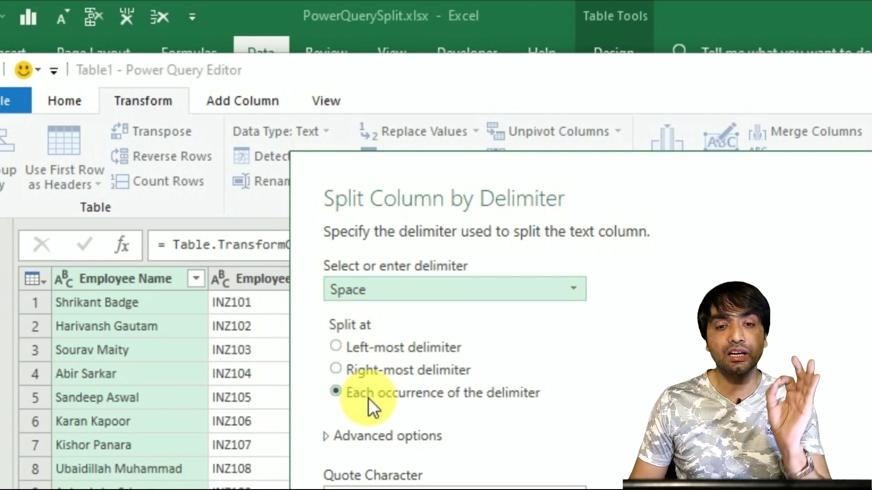
Compare the Split at options and split the Employee Name column at the left-most delimiter
left_click(417, 350)
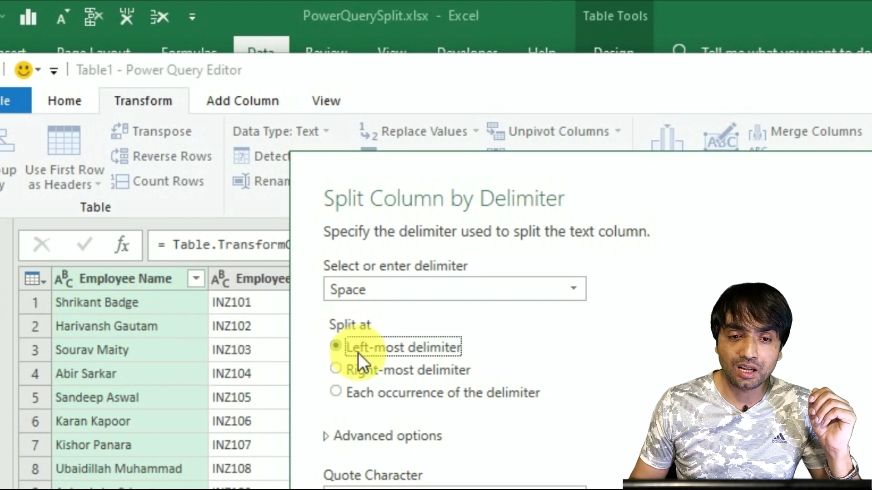
left_click(353, 369)
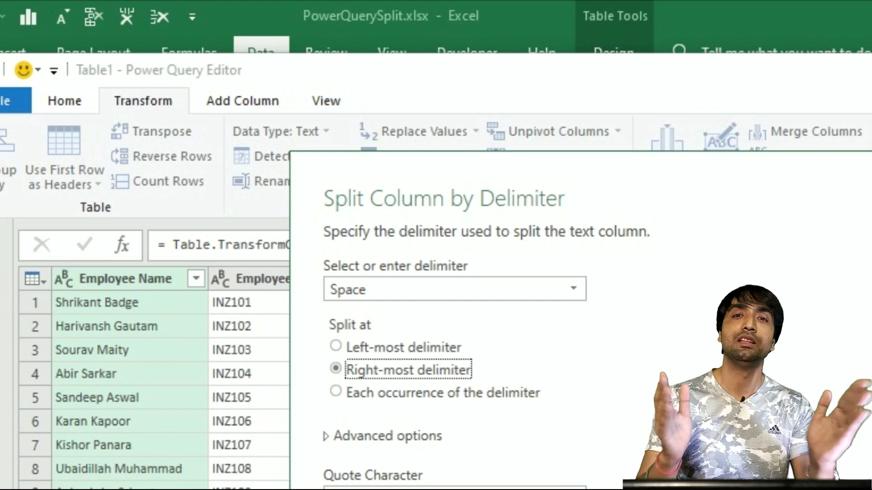
left_click(380, 394)
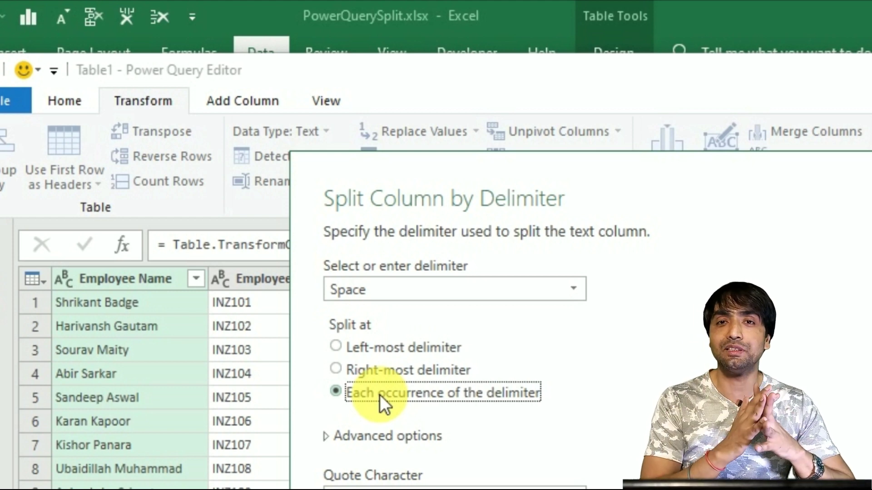
left_click(385, 346)
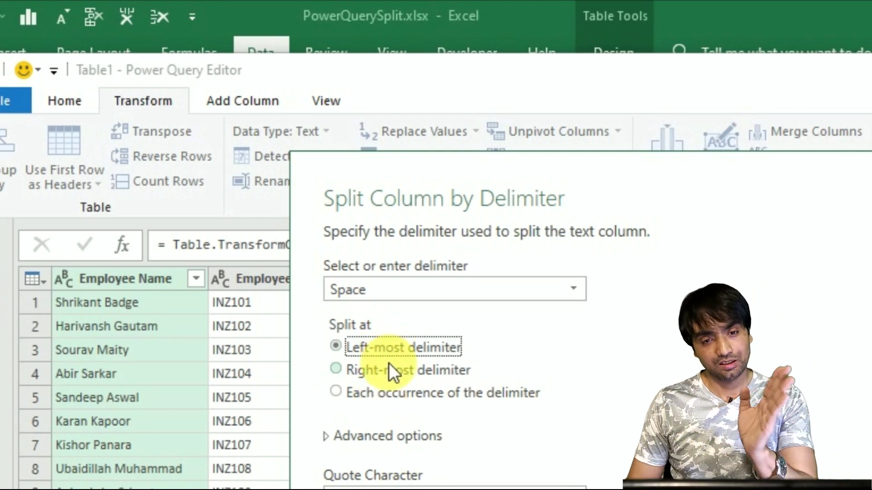
left_click(380, 393)
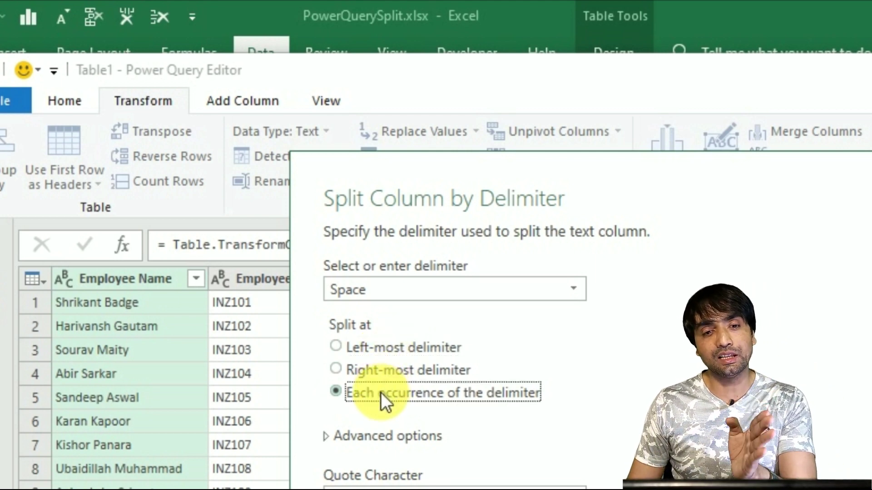
left_click(375, 345)
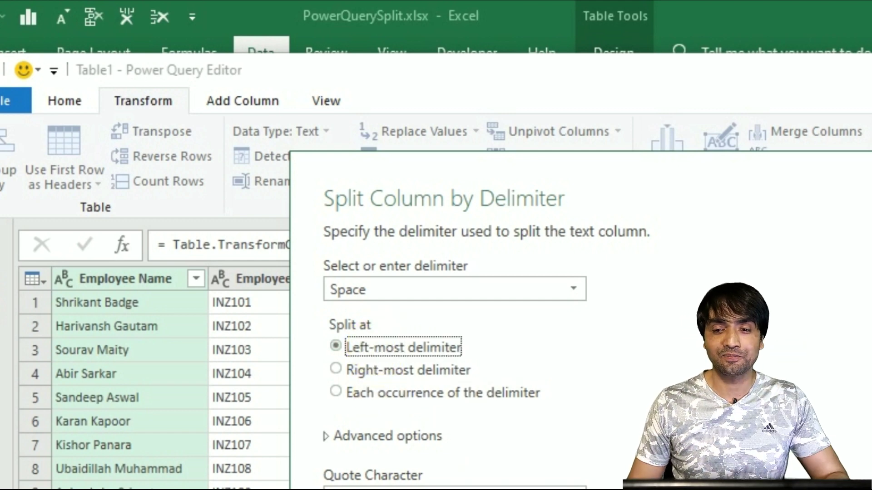
key("Return")
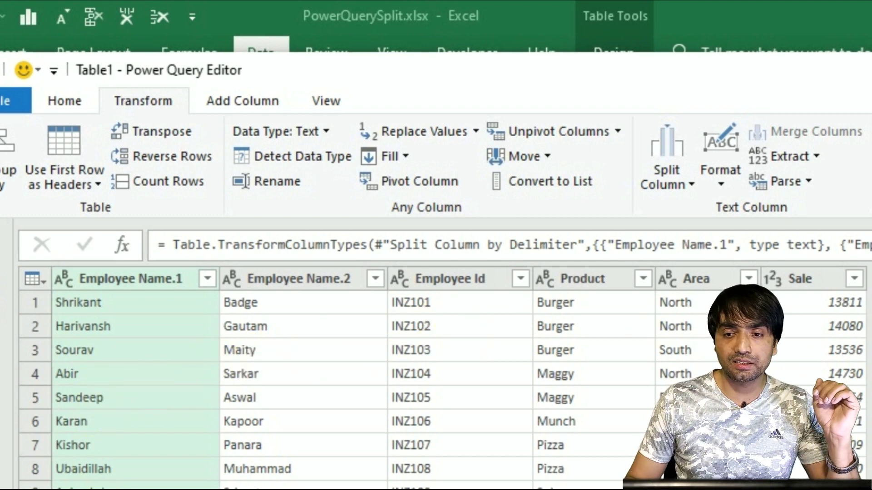
scroll(443, 388, "down", 6)
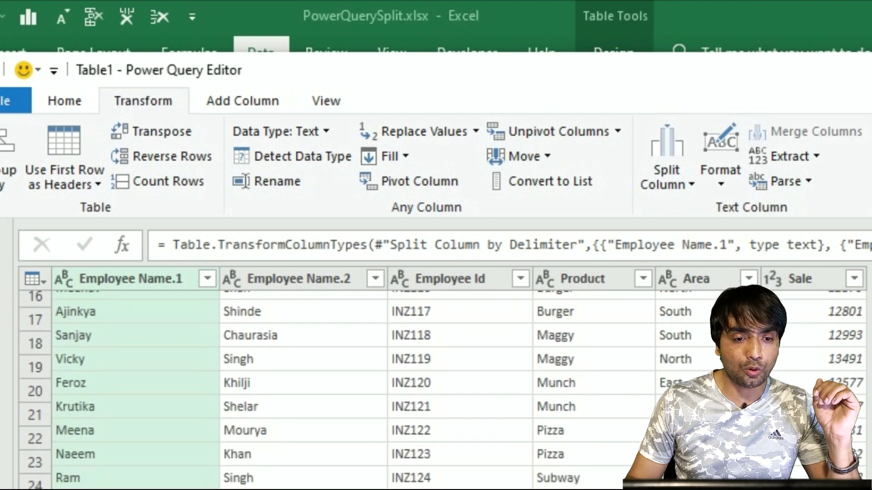
scroll(116, 488, "down", 10)
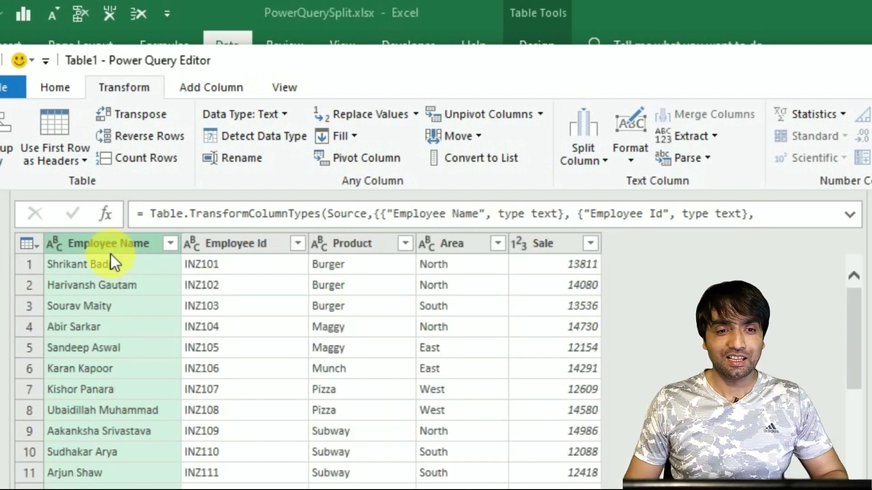
Split the Employee Name column by the Space delimiter at the right-most delimiter
left_click(592, 158)
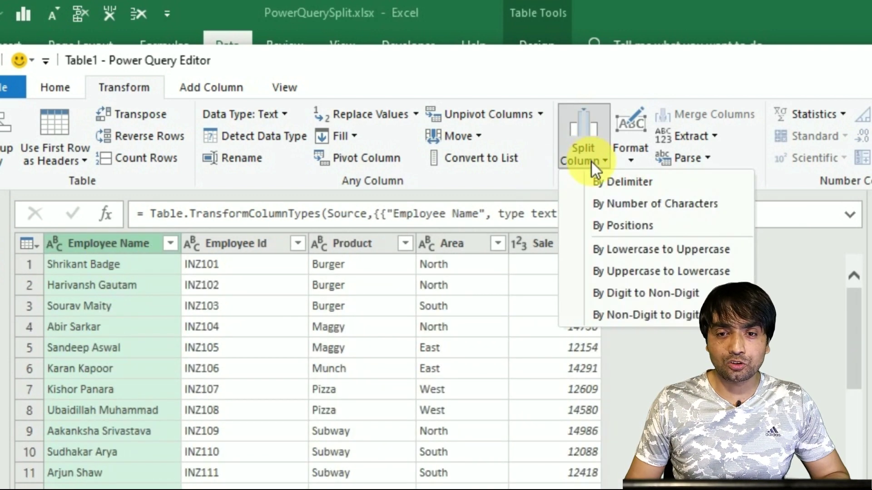
left_click(632, 203)
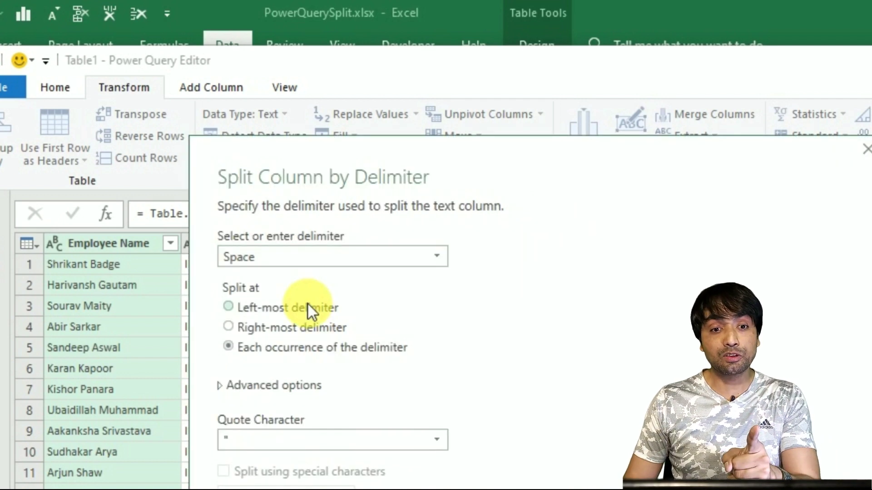
left_click(308, 304)
left_click(292, 327)
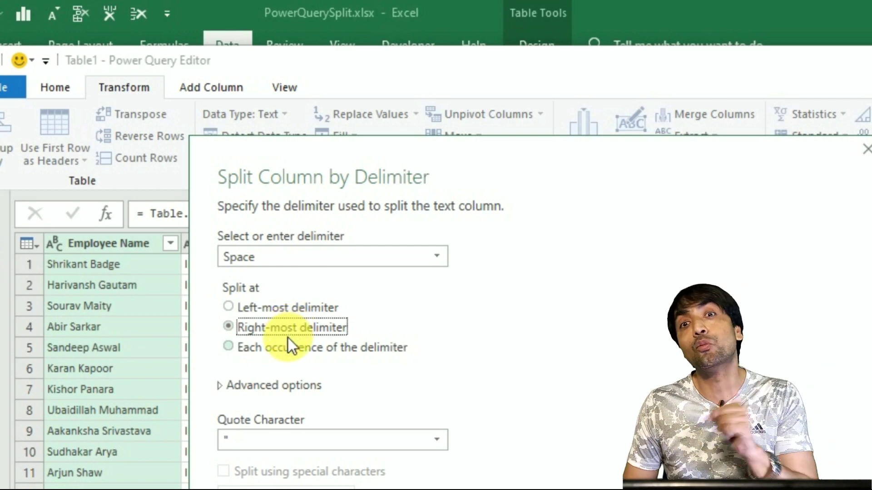
key("Return")
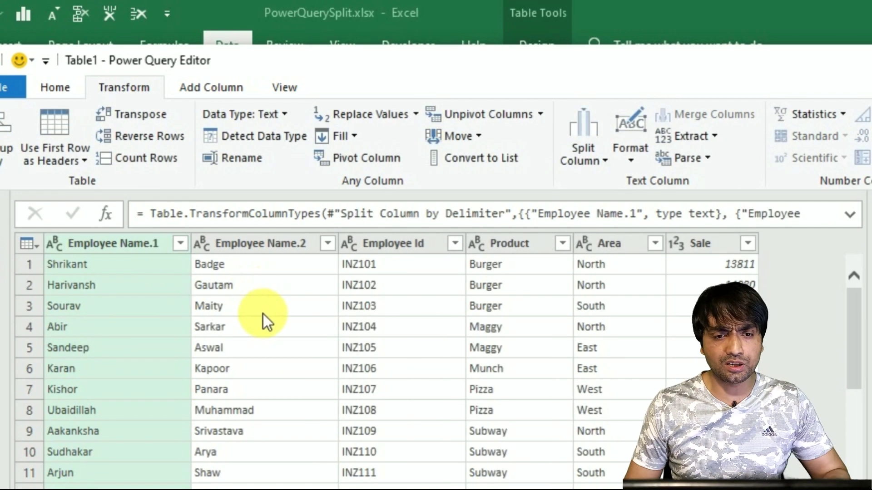
left_click_drag(855, 336, 854, 489)
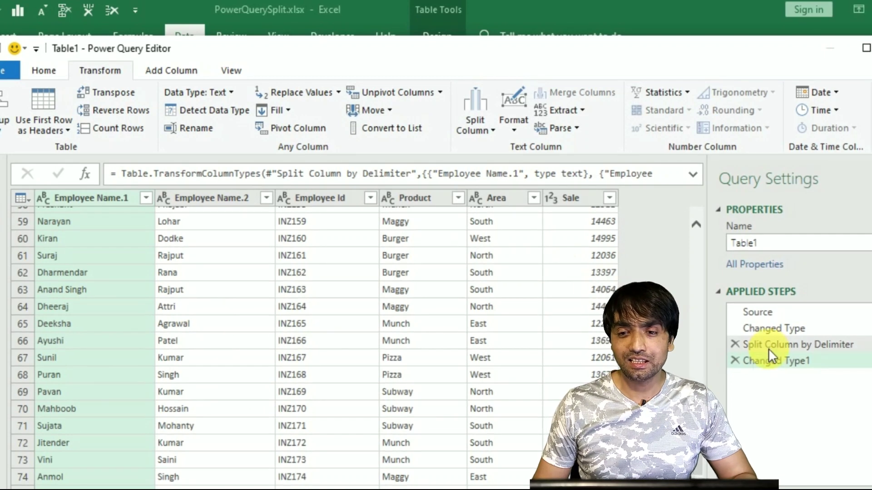
Delete the Changed Type1 and Split Column by Delimiter steps from the query
left_click(738, 359)
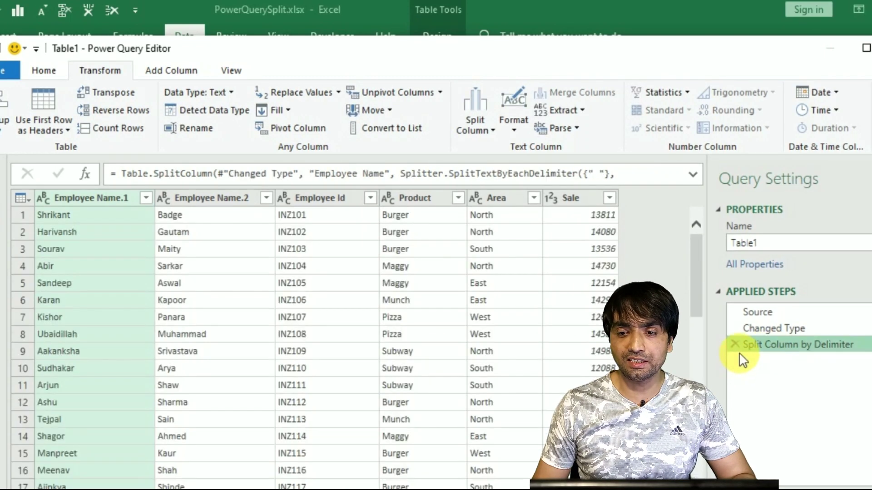
left_click(734, 345)
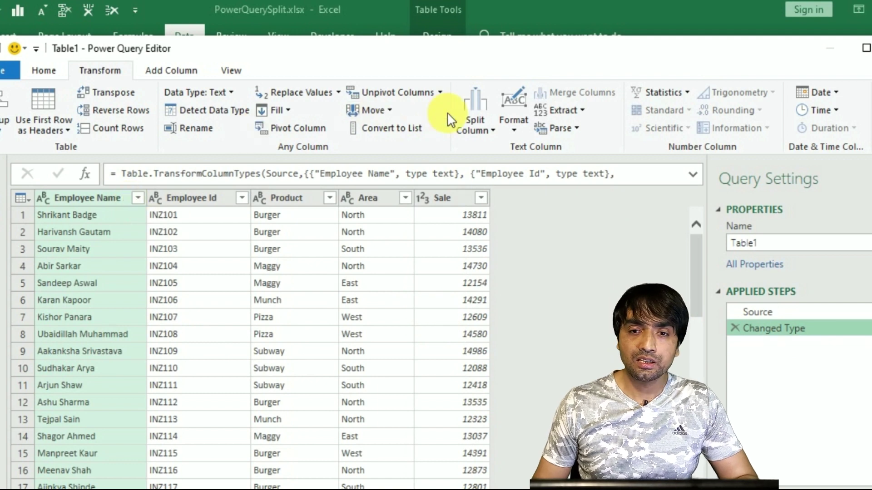
Split the Employee Name column by the Space delimiter at each occurrence and check the resulting name columns down the table
left_click(474, 122)
left_click(494, 148)
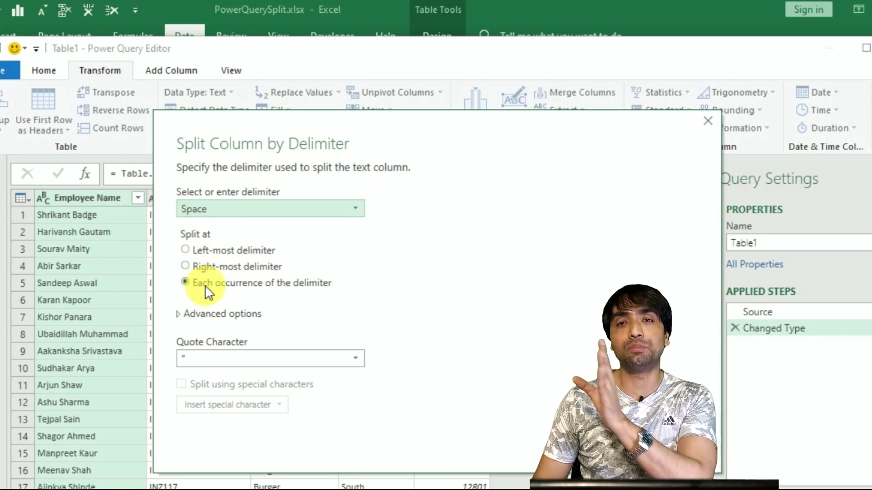
left_click(620, 449)
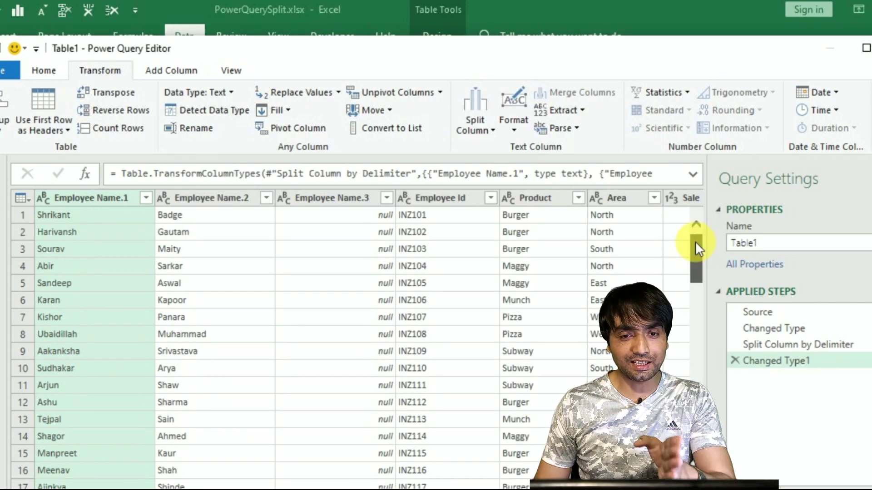
left_click_drag(695, 241, 696, 246)
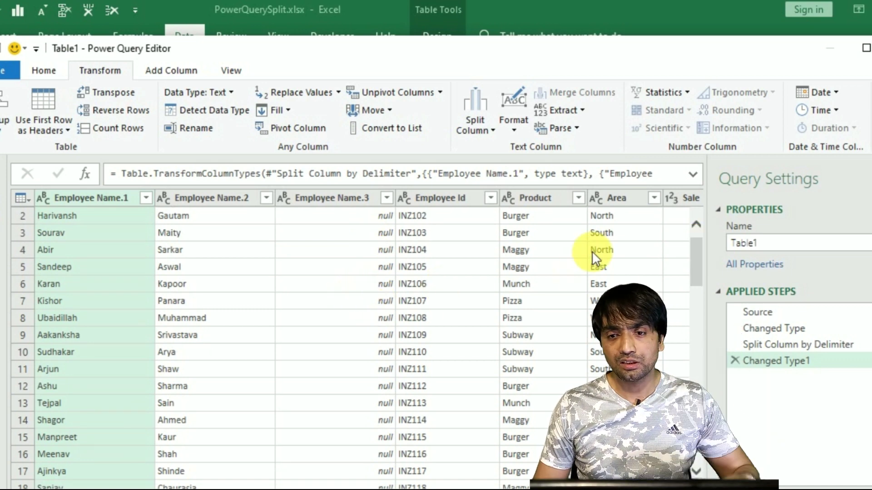
left_click_drag(699, 258, 697, 353)
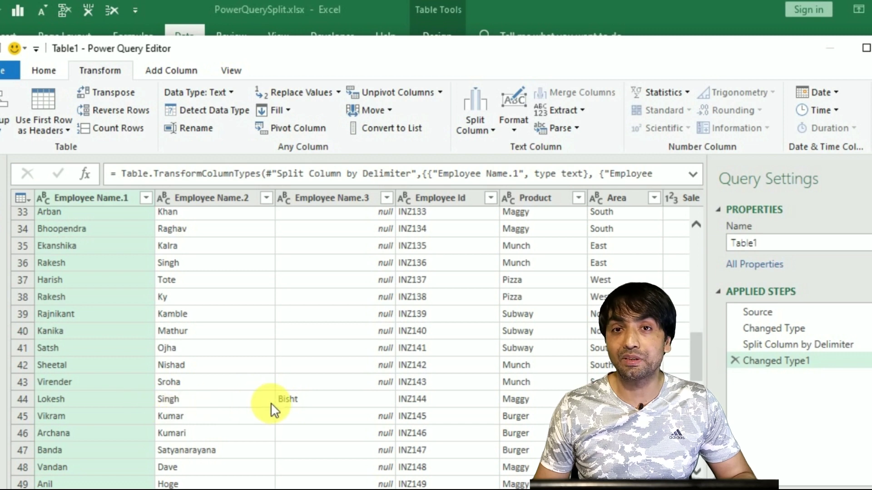
left_click_drag(693, 350, 695, 405)
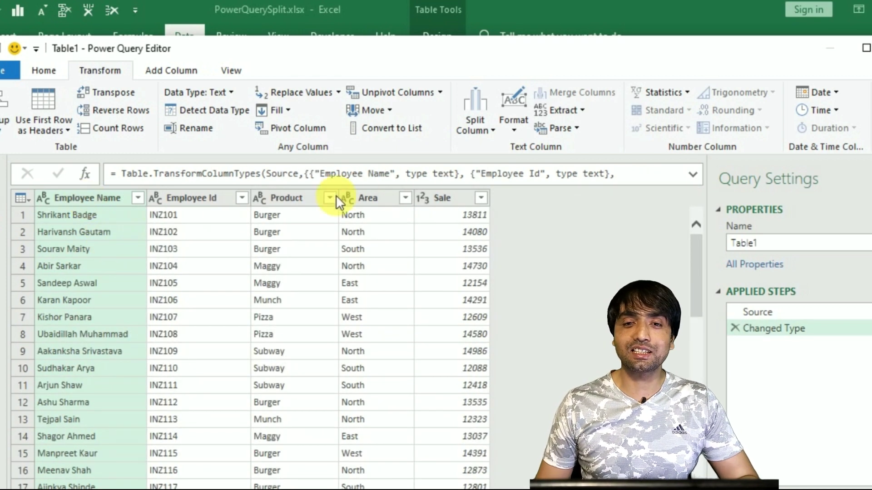
Examine the advanced options for splitting the Employee Name column by delimiter
left_click(480, 130)
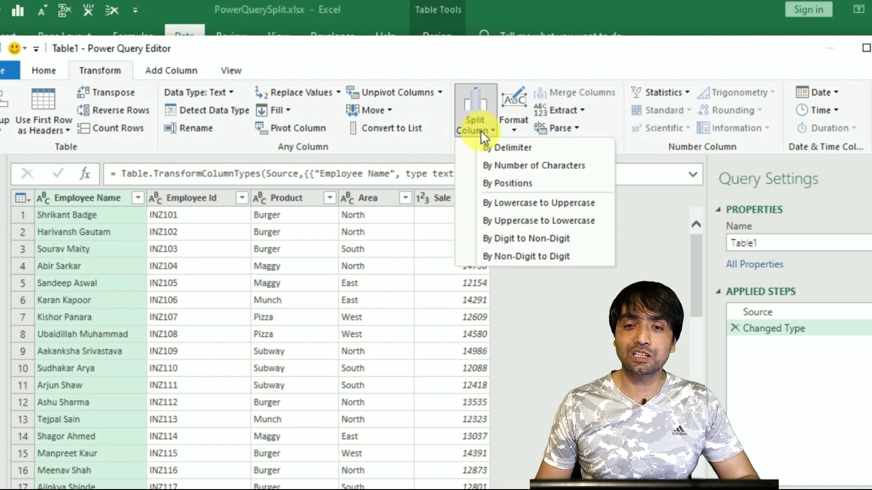
left_click(508, 144)
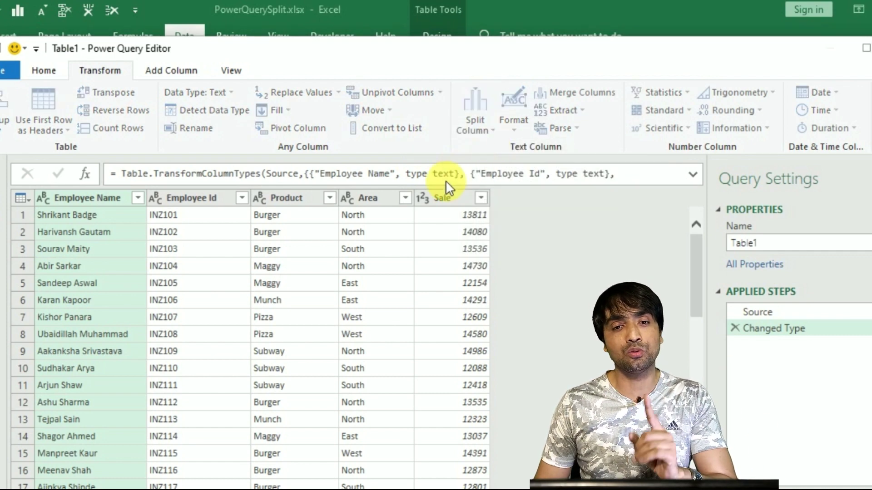
left_click_drag(328, 131, 359, 67)
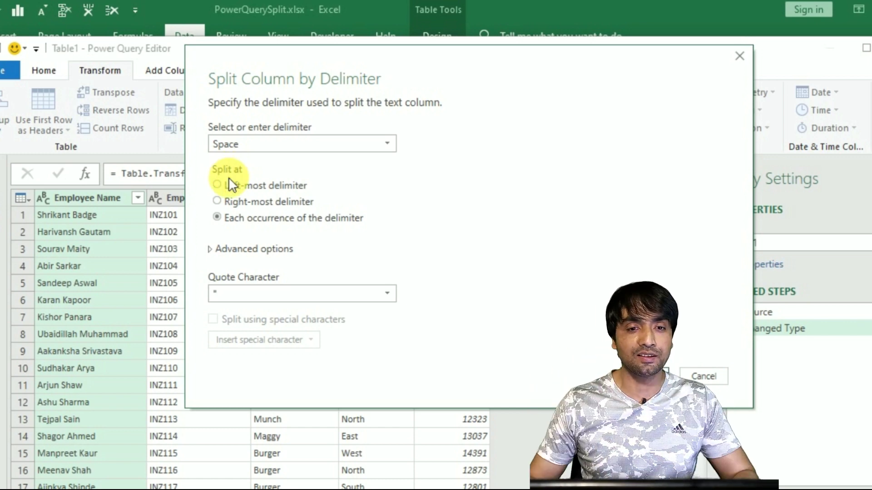
left_click(220, 250)
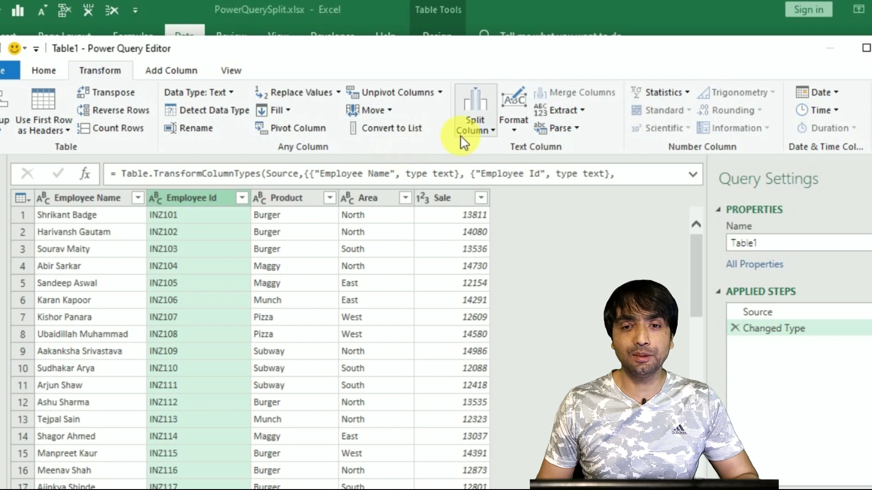
Compare the Split options and split the Employee Id column by 3 characters, once, as far left as possible
left_click(494, 130)
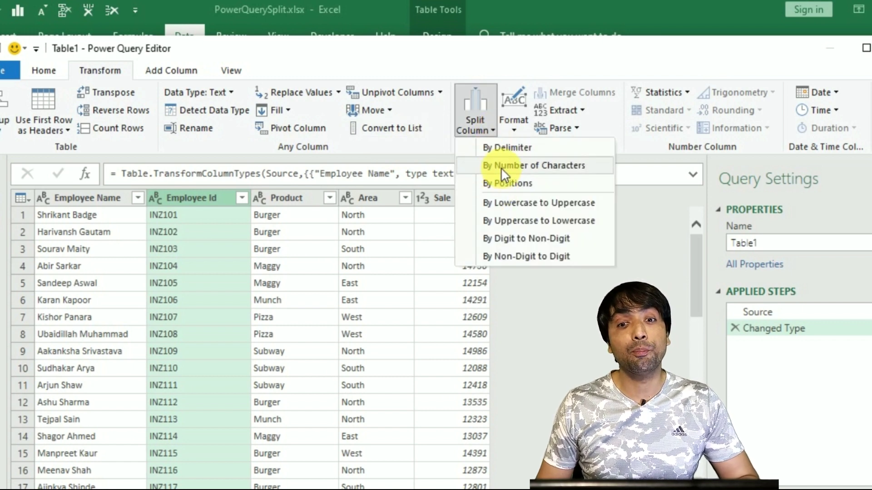
left_click(536, 167)
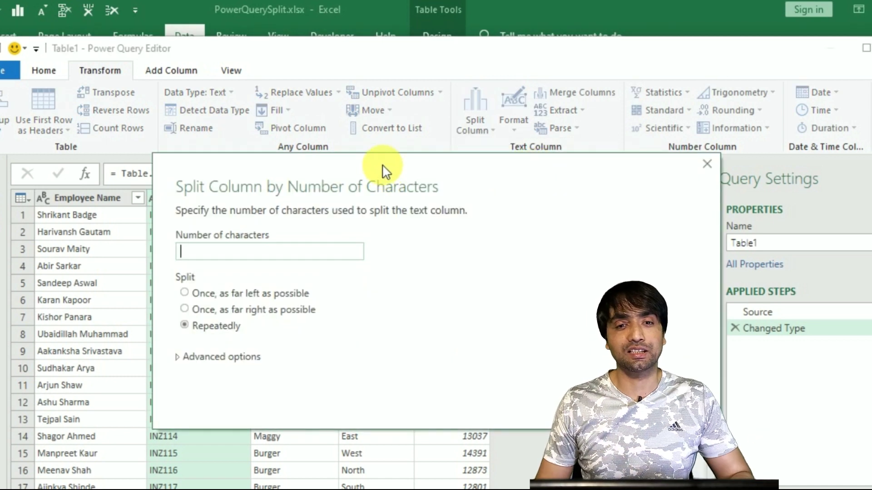
type("3")
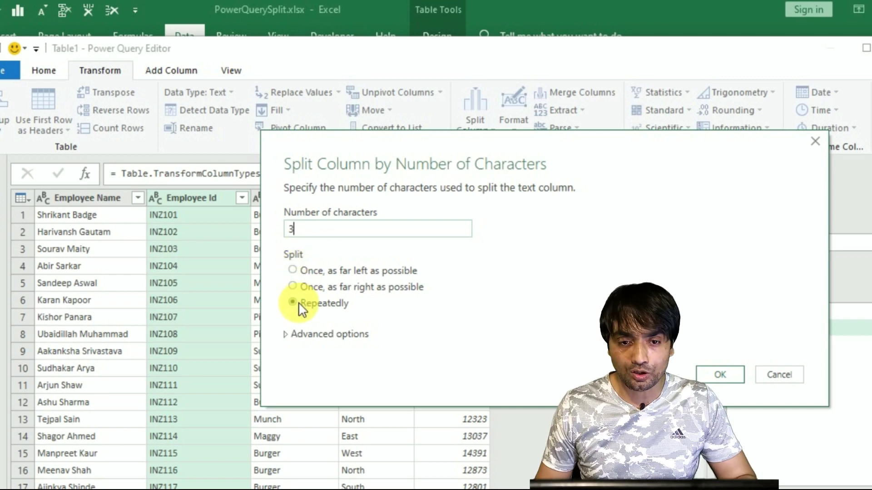
left_click(301, 273)
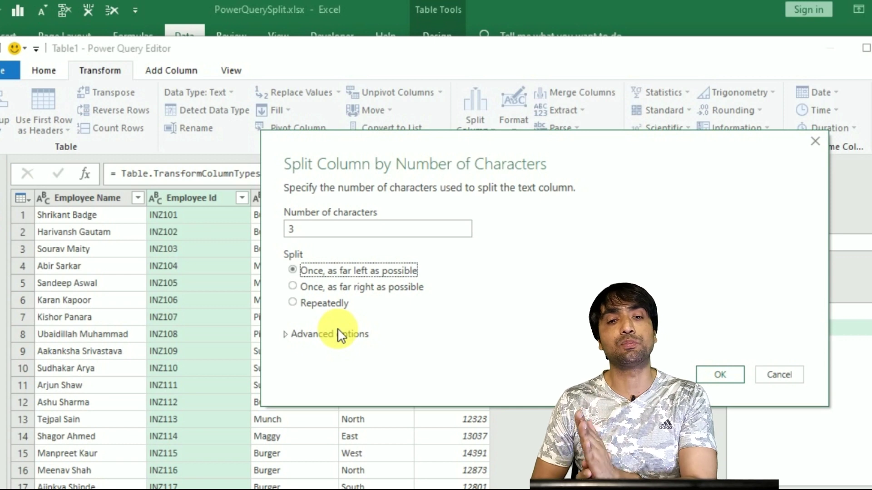
left_click(310, 275)
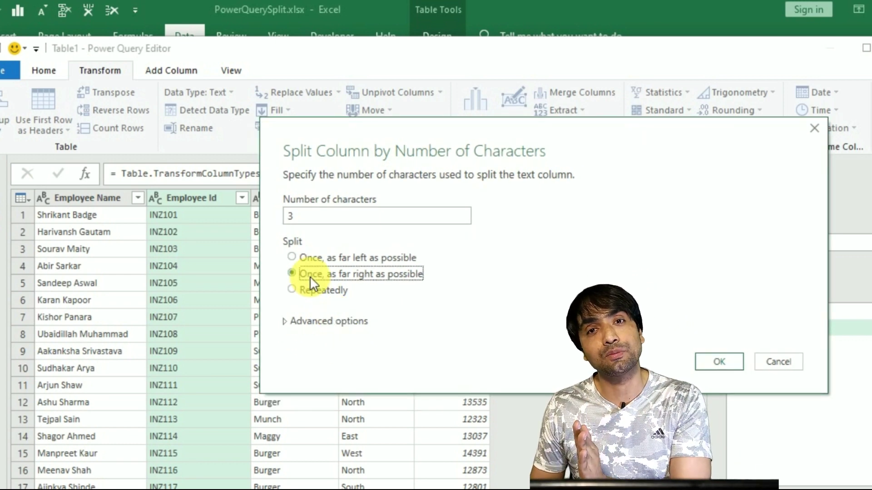
left_click(310, 291)
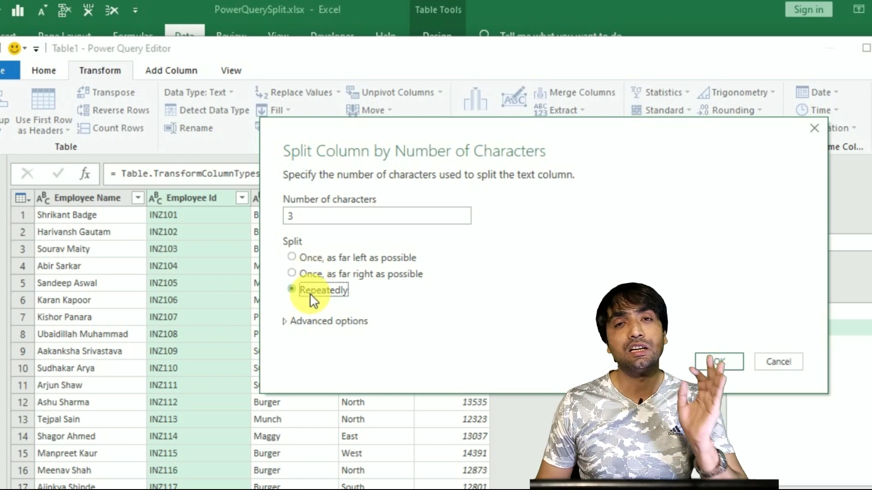
left_click(311, 261)
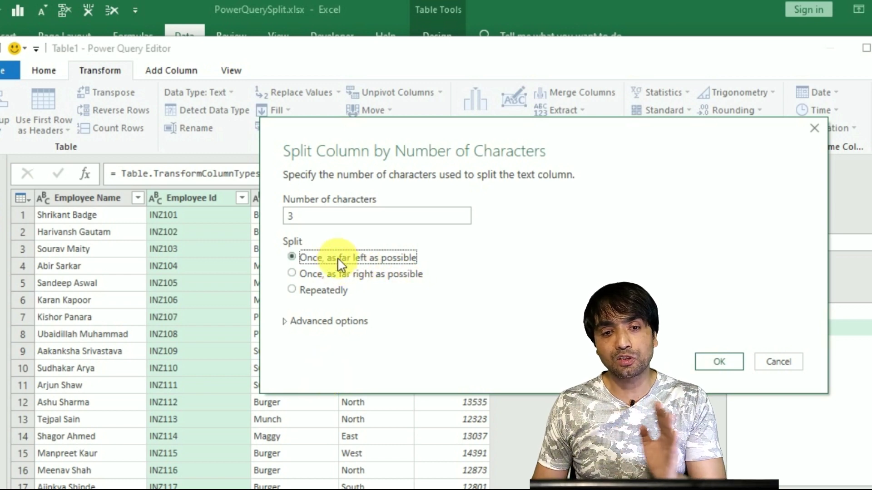
left_click(737, 365)
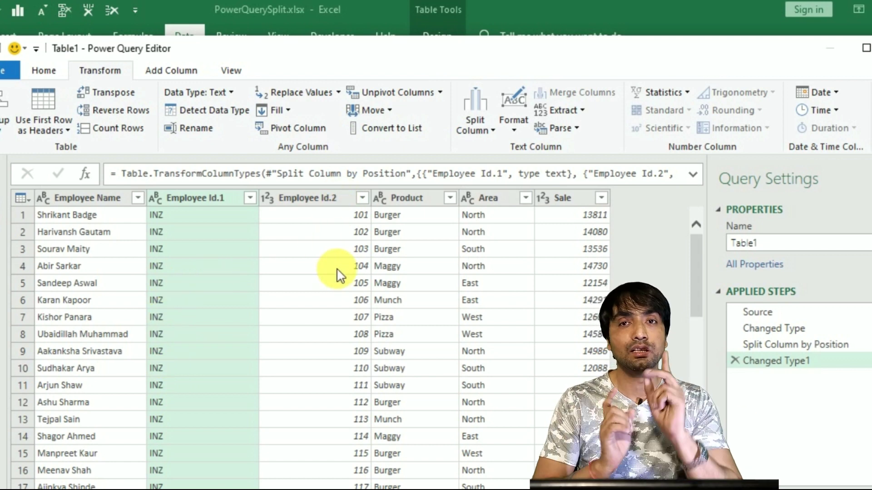
Delete the Changed Type1 and Split Column by Position steps and split Employee Id by 4 characters, once, as far right as possible
left_click(734, 360)
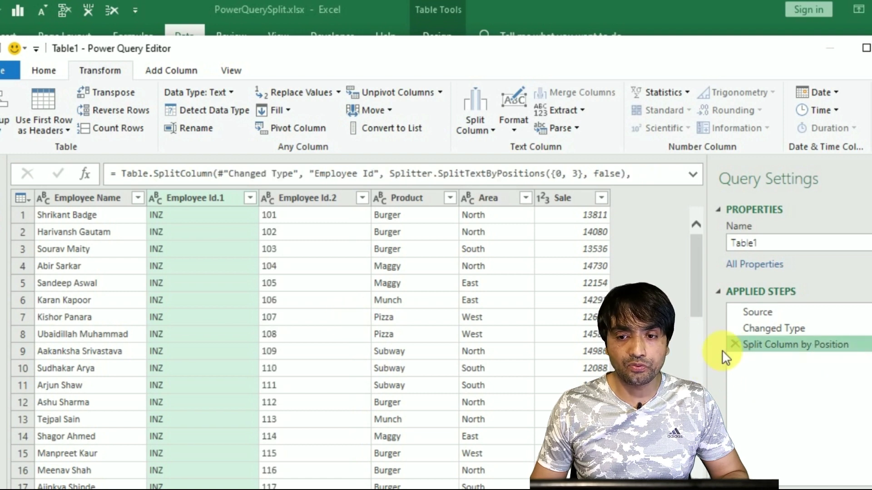
left_click(736, 347)
left_click(487, 132)
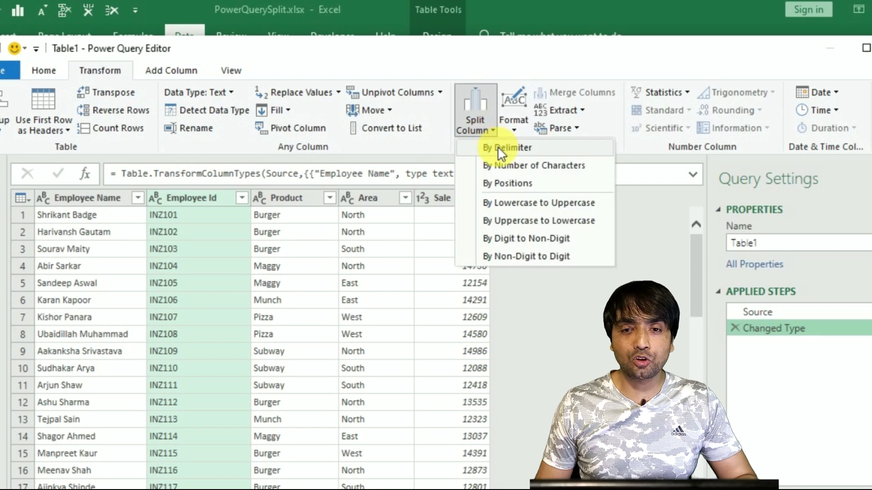
left_click(498, 164)
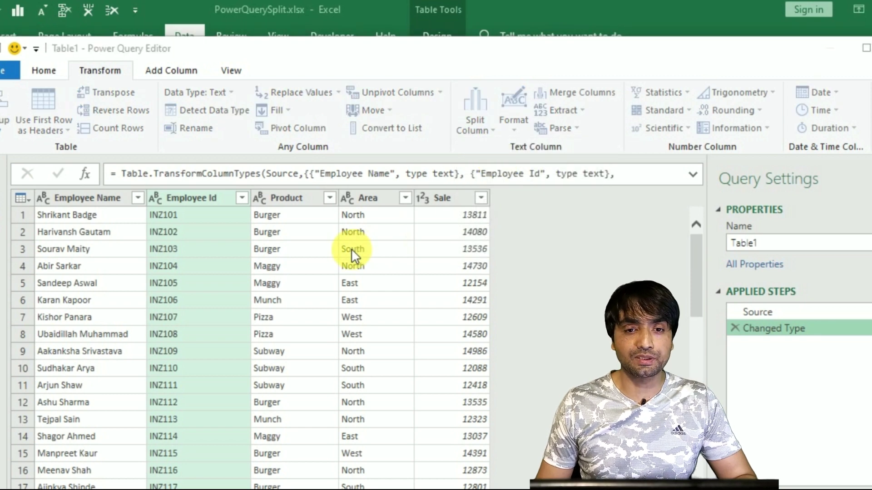
left_click(321, 252)
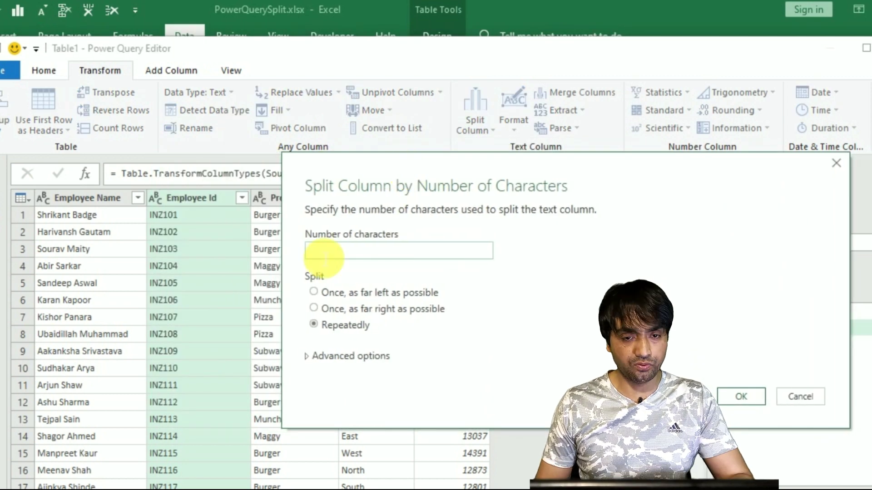
type("4")
left_click(339, 311)
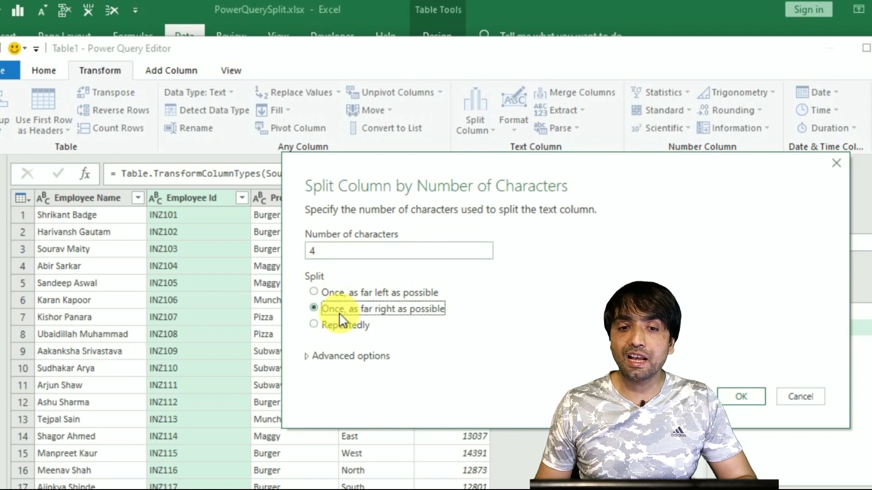
left_click(758, 396)
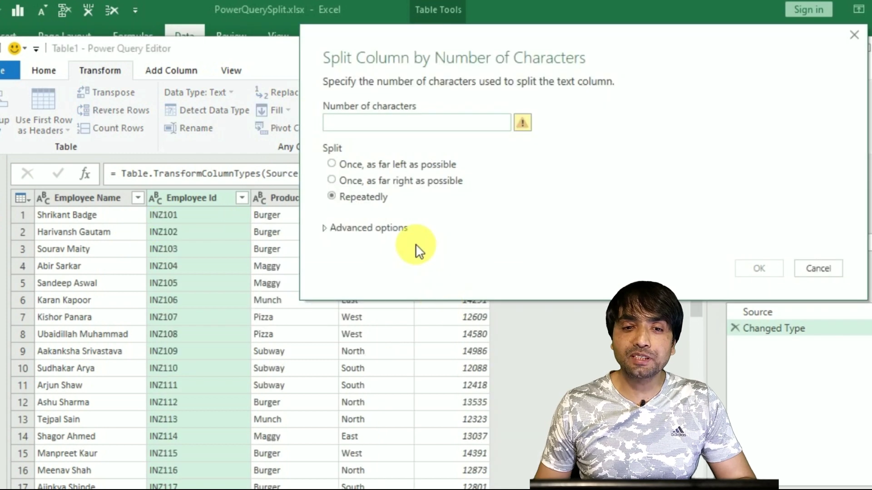
Split the Employee Id column repeatedly every 2 characters
left_click(331, 122)
type("2")
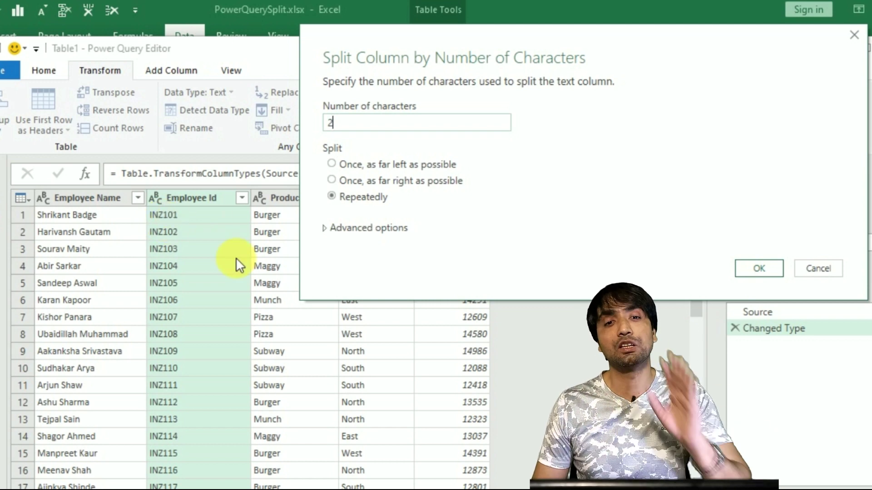
left_click(770, 272)
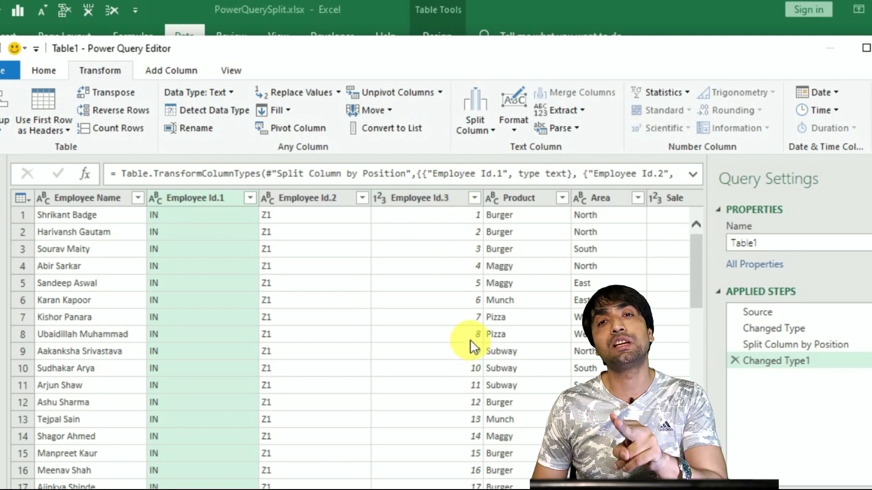
Change the Employee Id.3 column's data type to Text, replacing the current type conversion
left_click(462, 198)
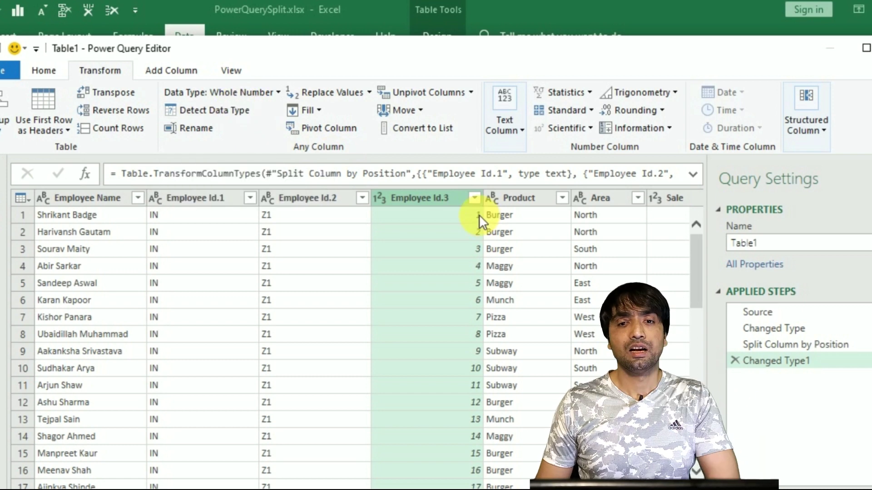
left_click(275, 91)
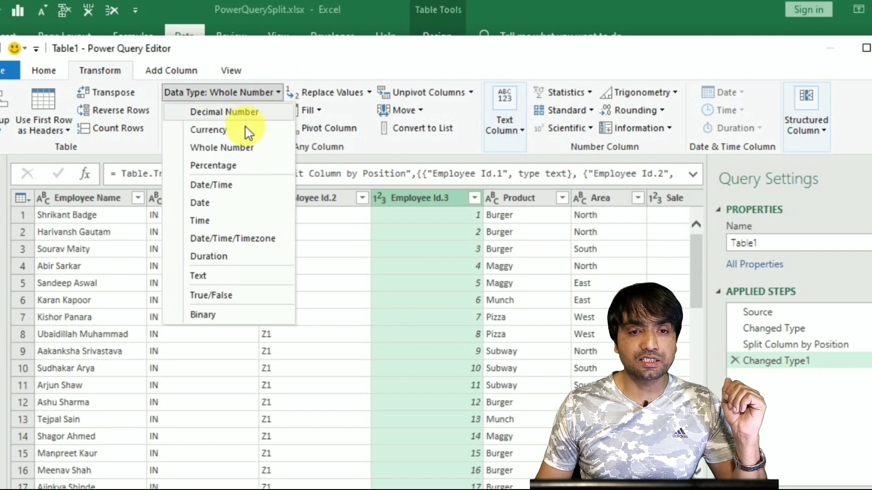
left_click(209, 276)
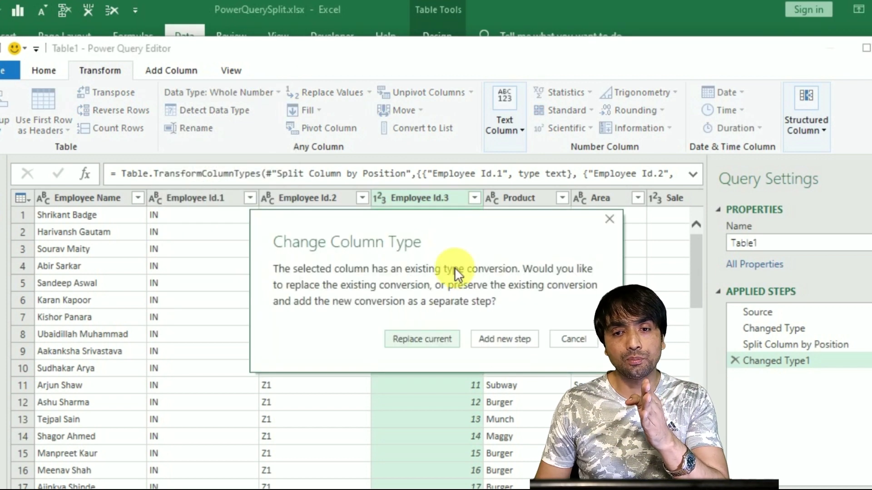
left_click(435, 338)
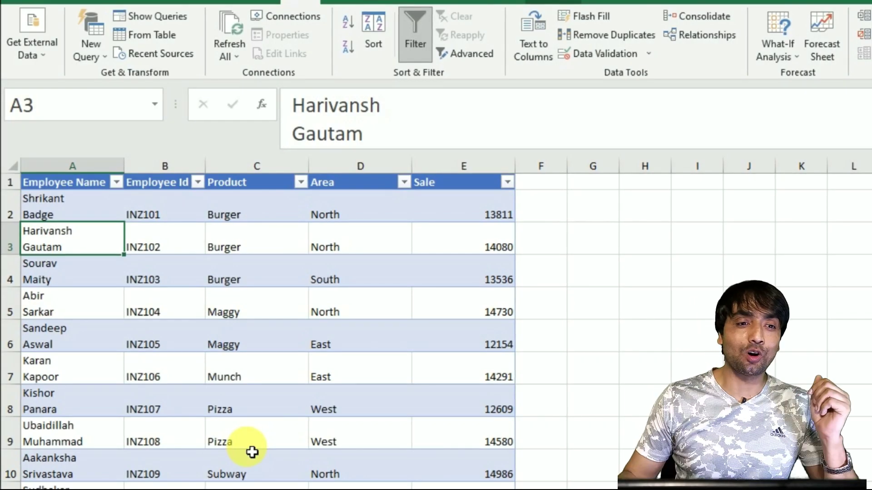
Review the line-broken employee names on the Data2 sheet and load the table into the Power Query Editor
left_click(65, 216)
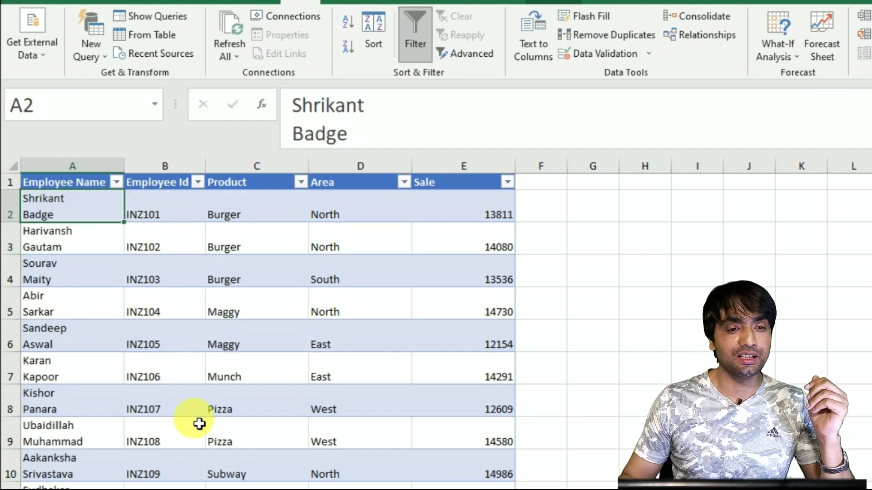
left_click(77, 271)
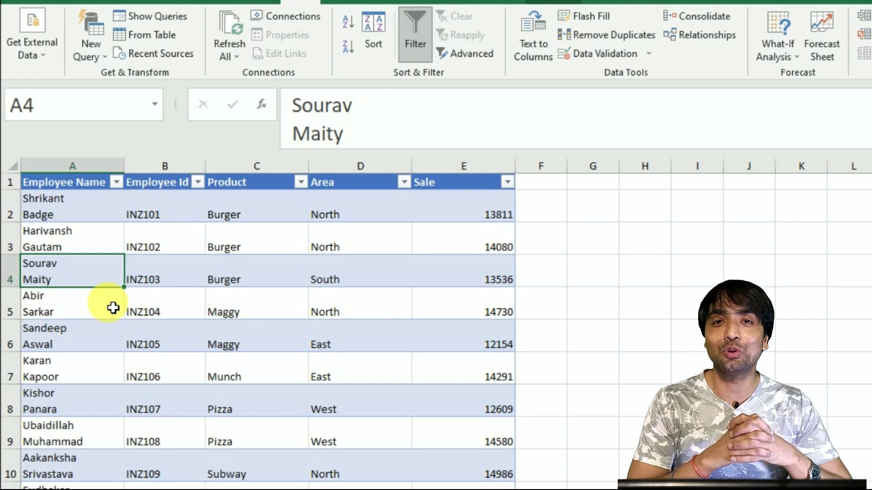
left_click(224, 282)
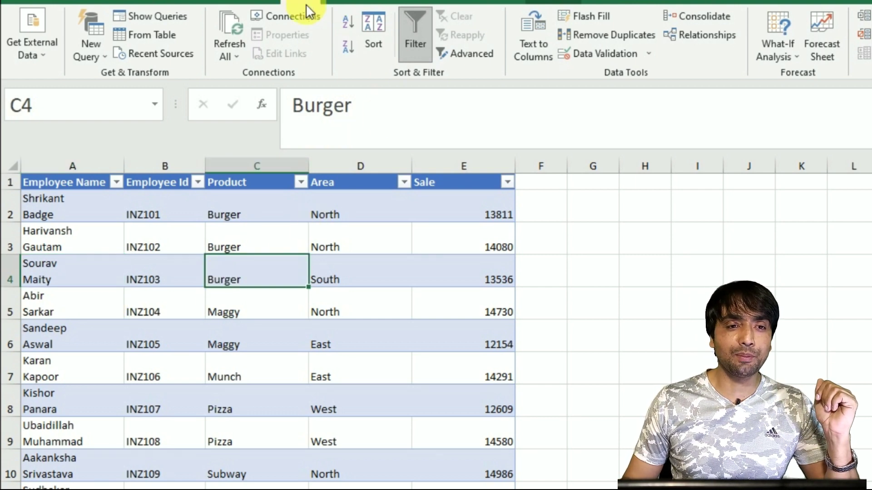
left_click(149, 36)
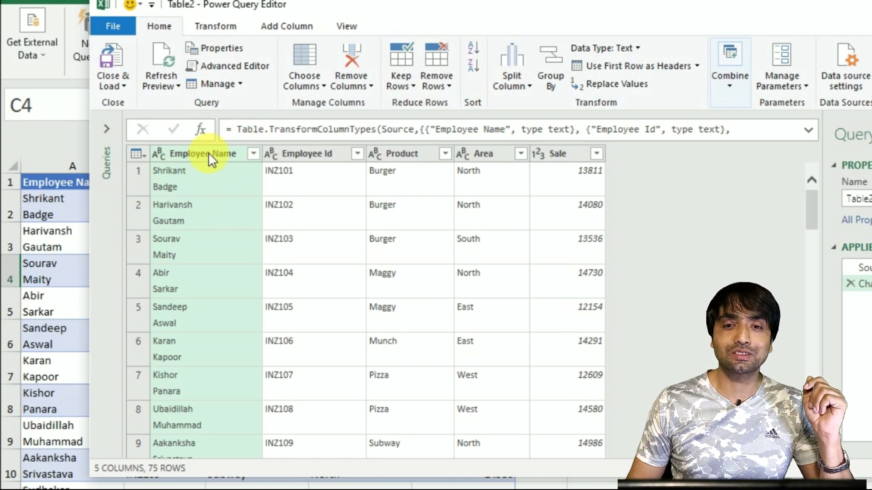
Split the Employee Name column into columns by the line feed delimiter #(lf) at the left-most delimiter, using special characters
left_click(229, 26)
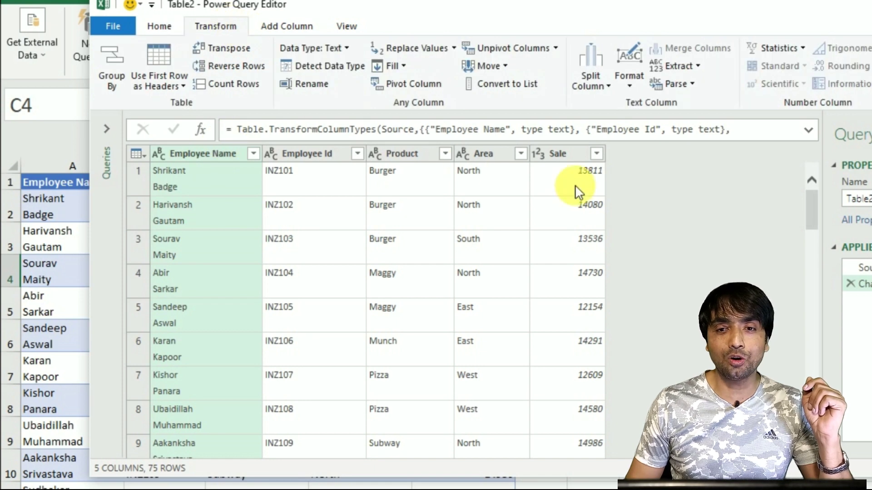
left_click(610, 85)
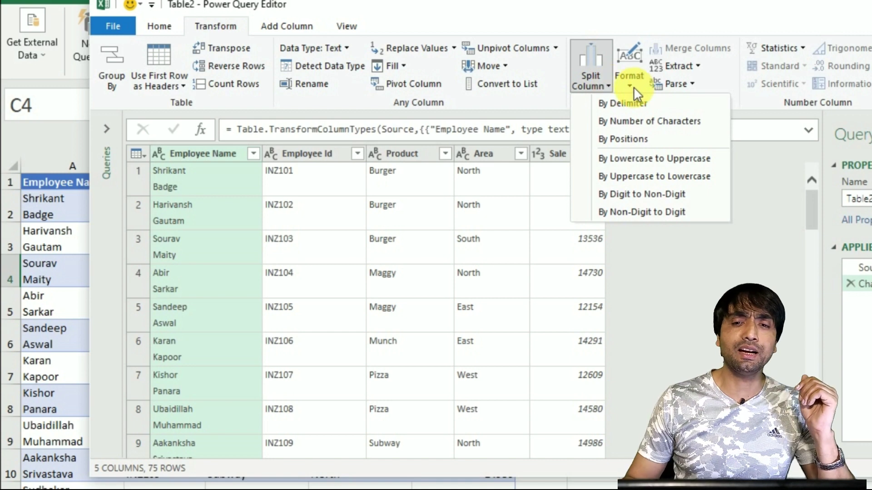
left_click(634, 102)
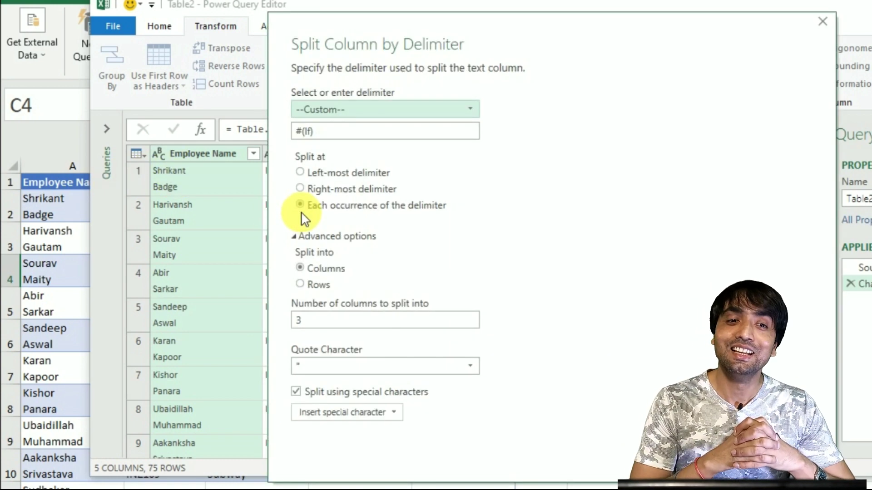
left_click_drag(454, 32, 535, 34)
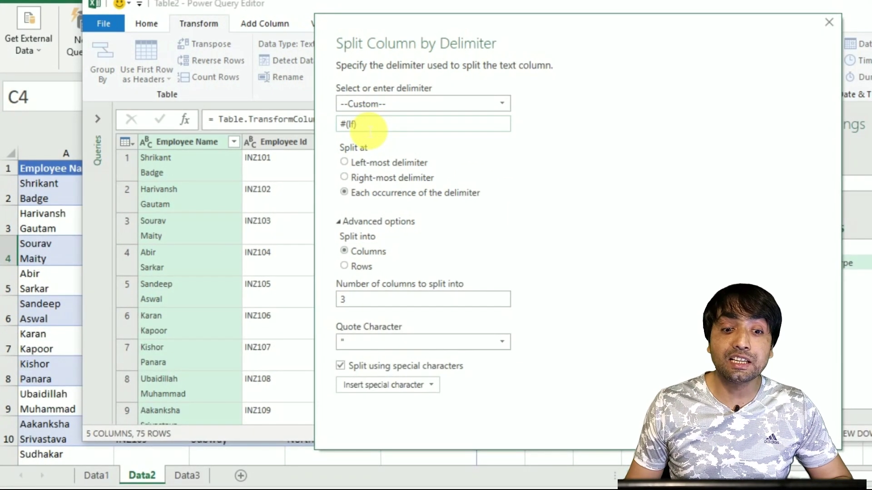
left_click(428, 385)
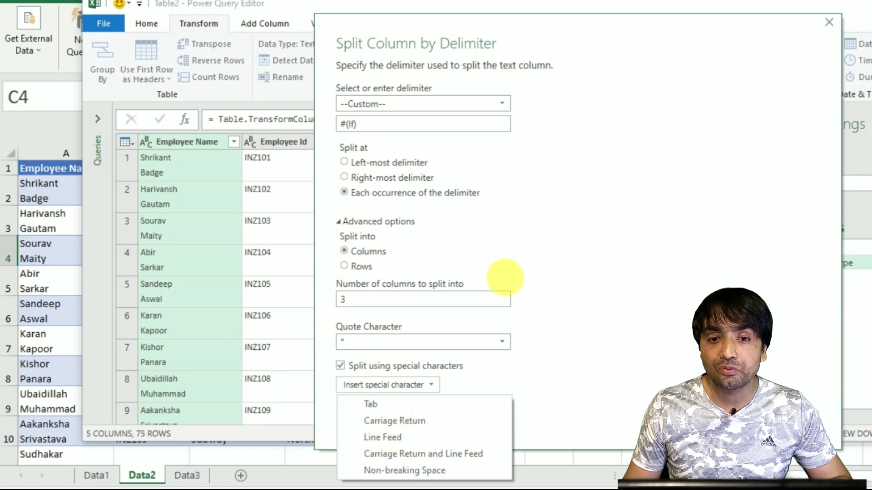
left_click(555, 224)
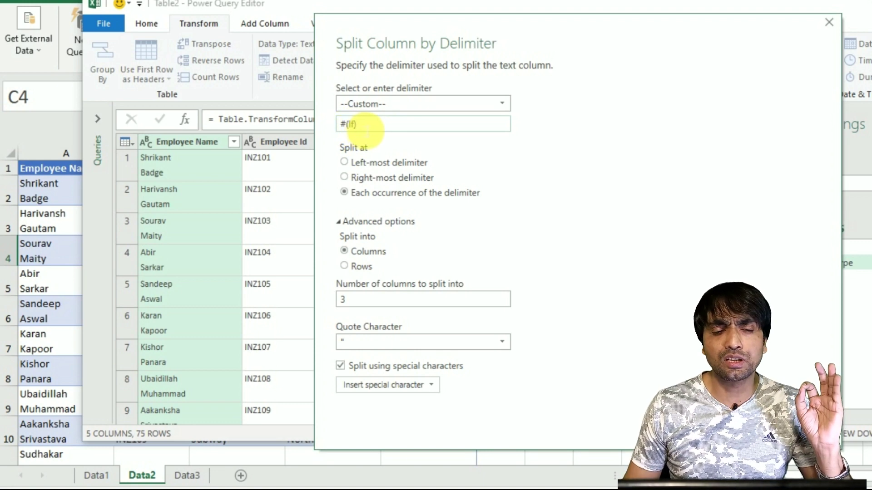
left_click_drag(357, 124, 333, 123)
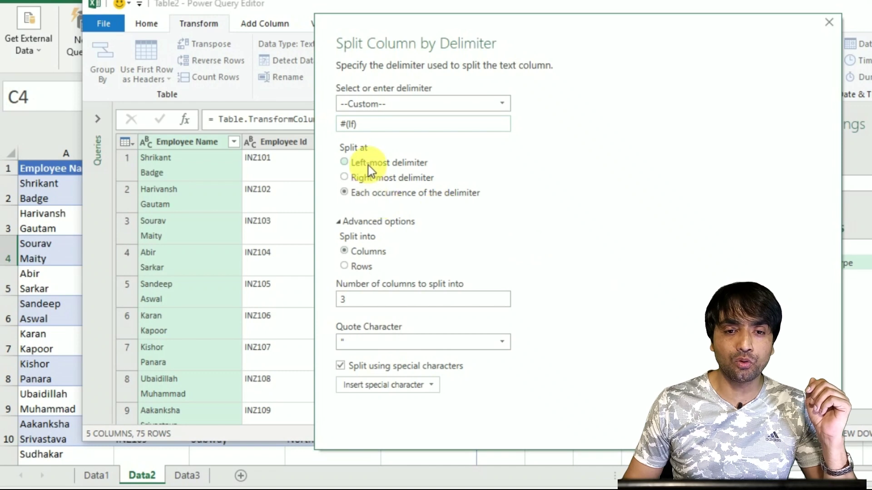
left_click(368, 165)
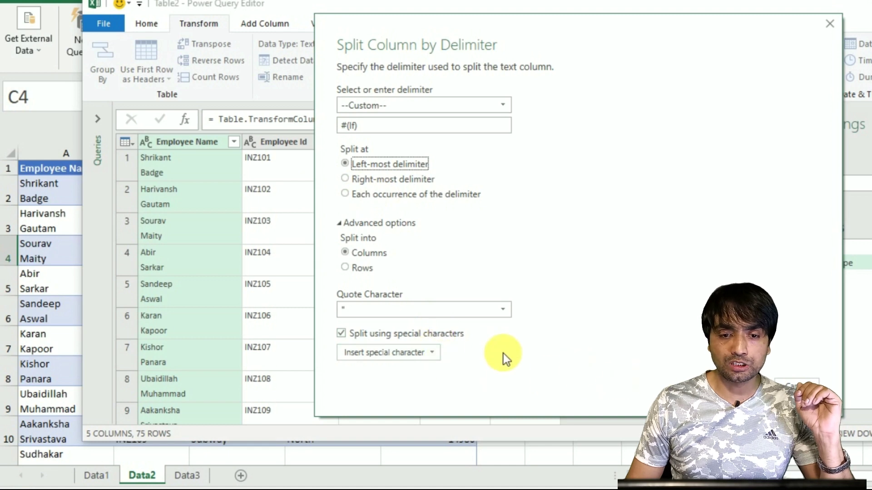
left_click(745, 386)
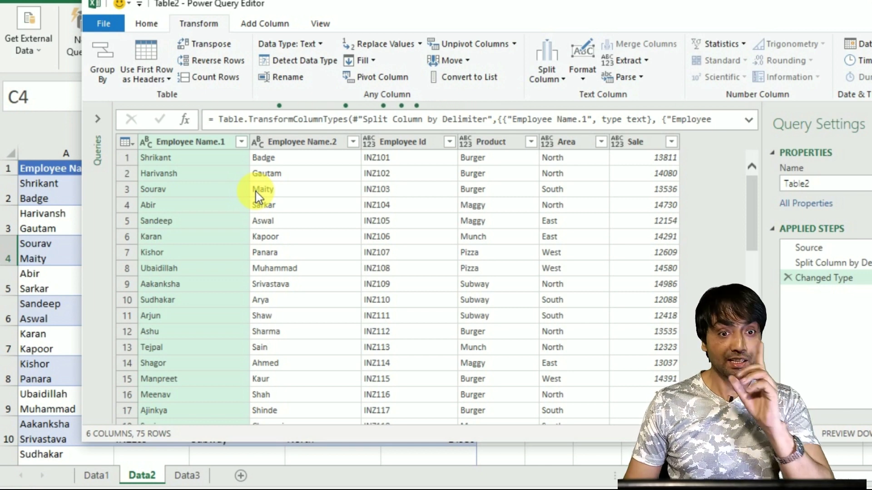
Delete the Changed Type and Split Column by Delimiter steps and reopen the delimiter split for Employee Name to review its special characters
left_click(787, 277)
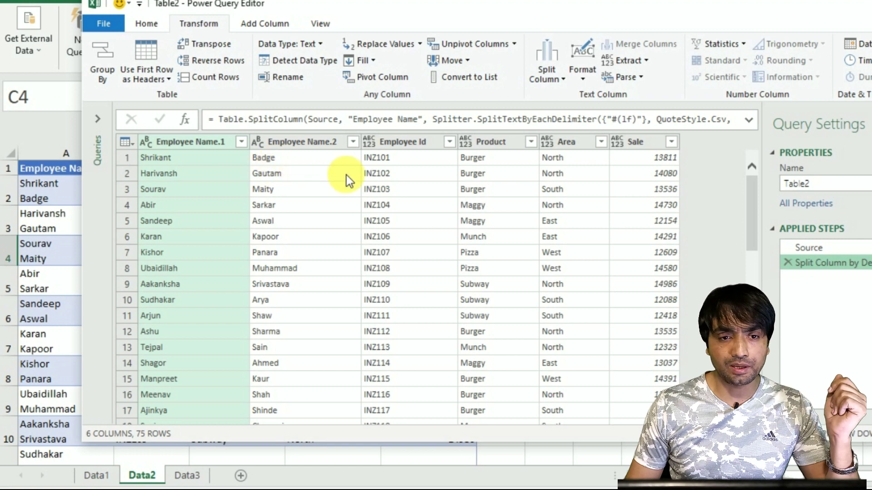
left_click(788, 263)
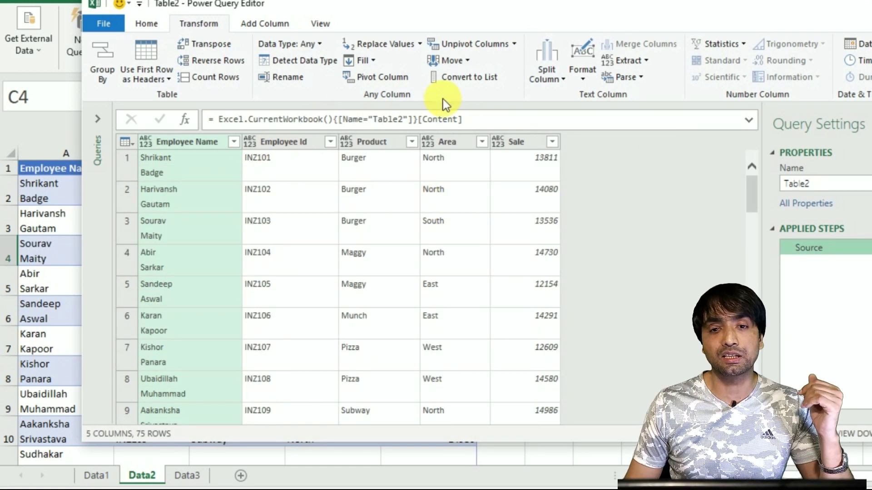
left_click(558, 82)
left_click(563, 92)
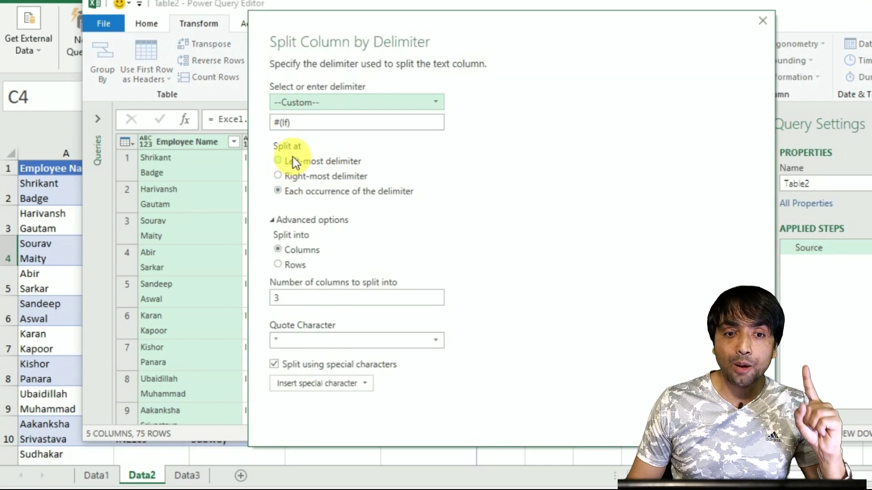
left_click(321, 383)
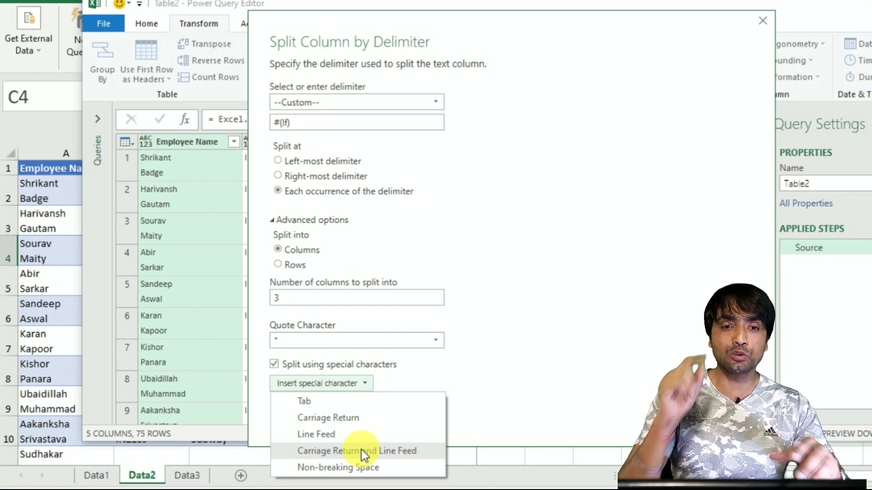
left_click(319, 309)
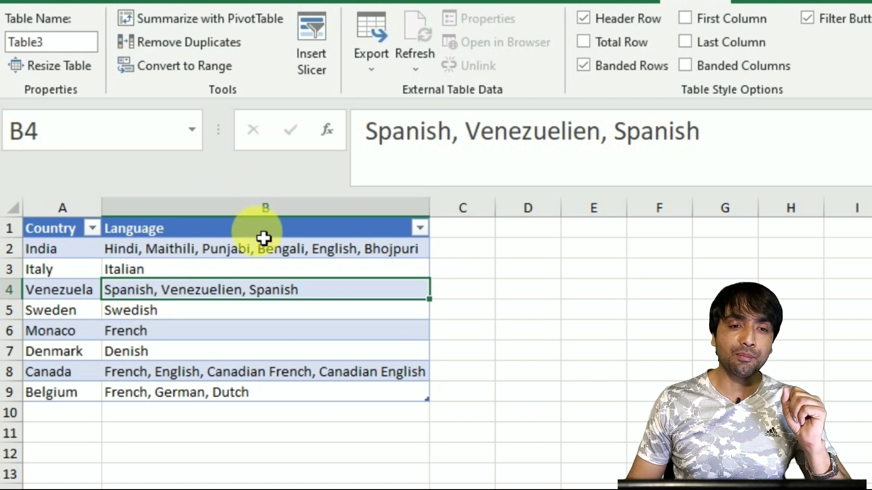
Load the Country and Language table into the Power Query Editor
left_click(217, 272)
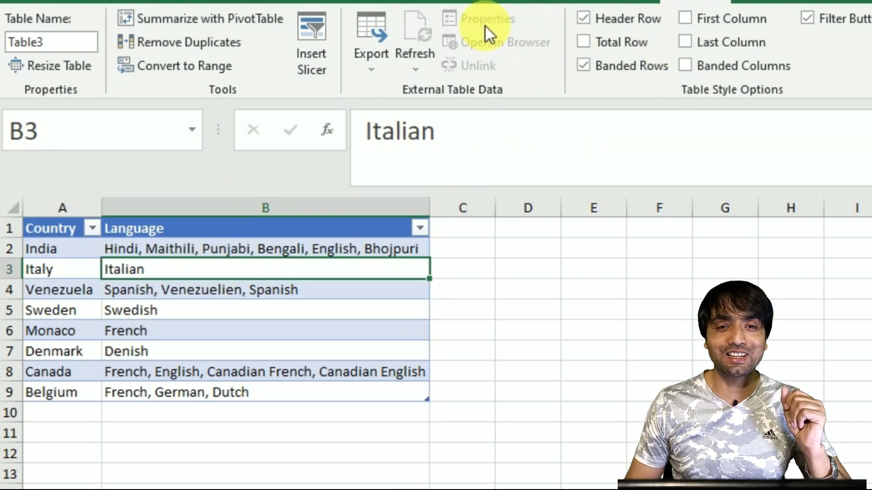
left_click(371, 4)
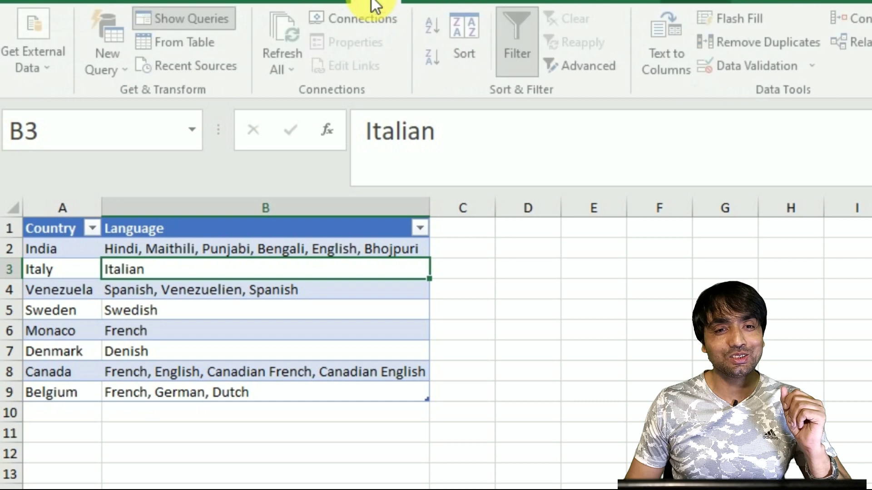
left_click(162, 47)
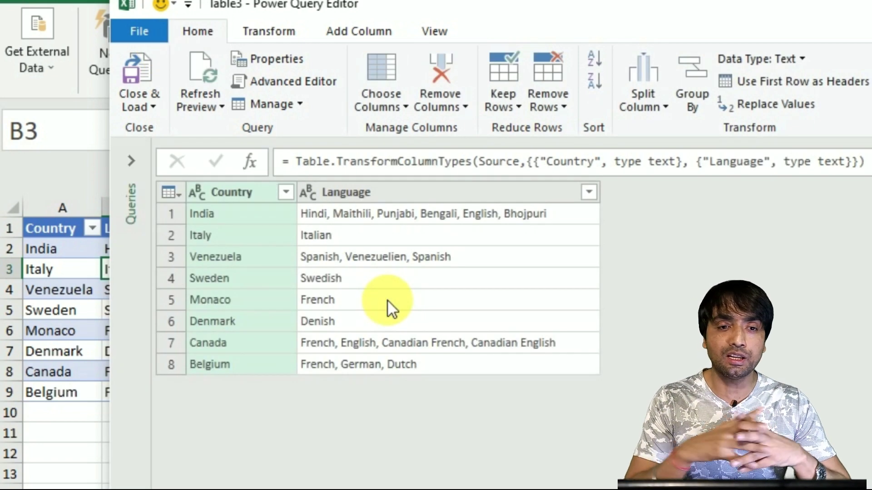
Set up a split of the Language column by a custom delimiter of a comma followed by a space
left_click(434, 190)
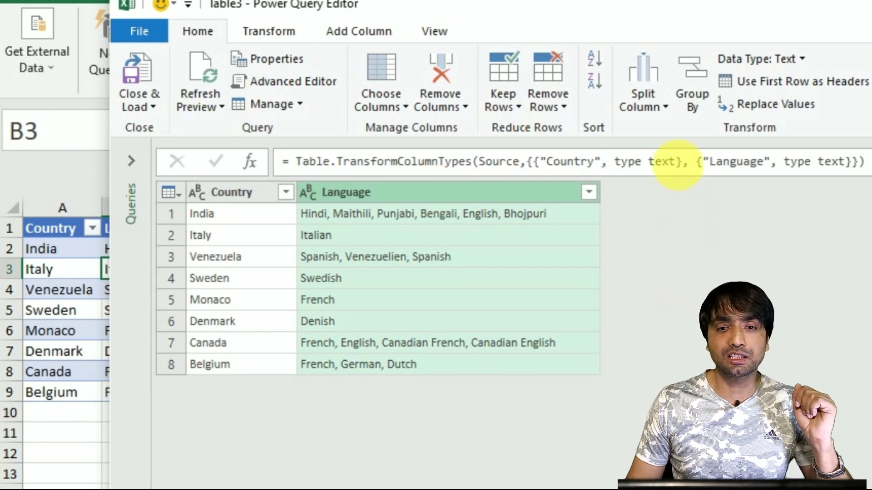
left_click(668, 108)
left_click(675, 129)
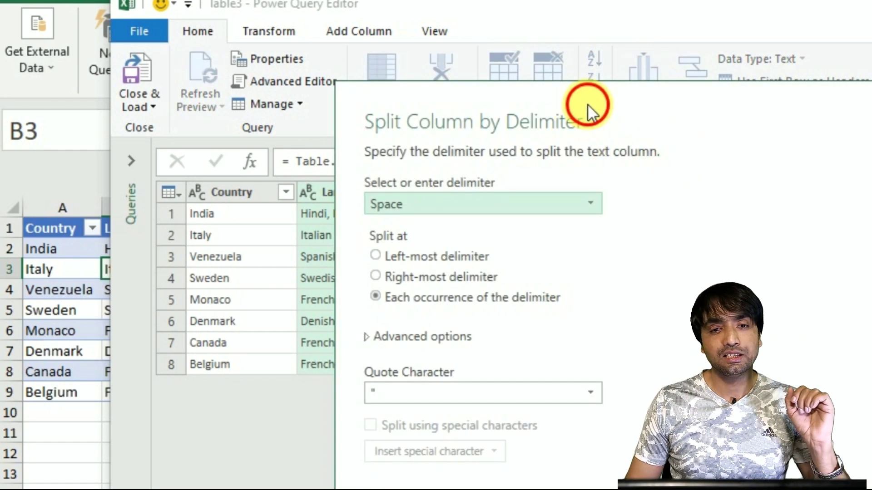
left_click_drag(587, 103, 774, 97)
left_click(677, 196)
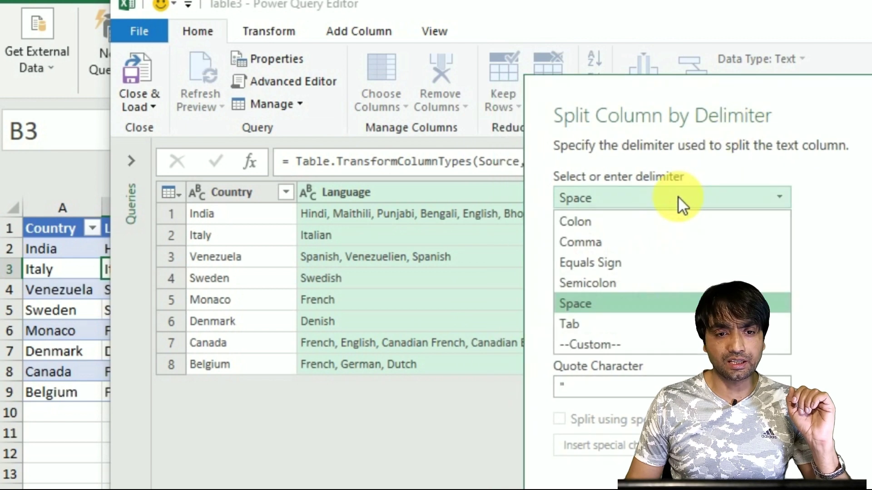
left_click(605, 349)
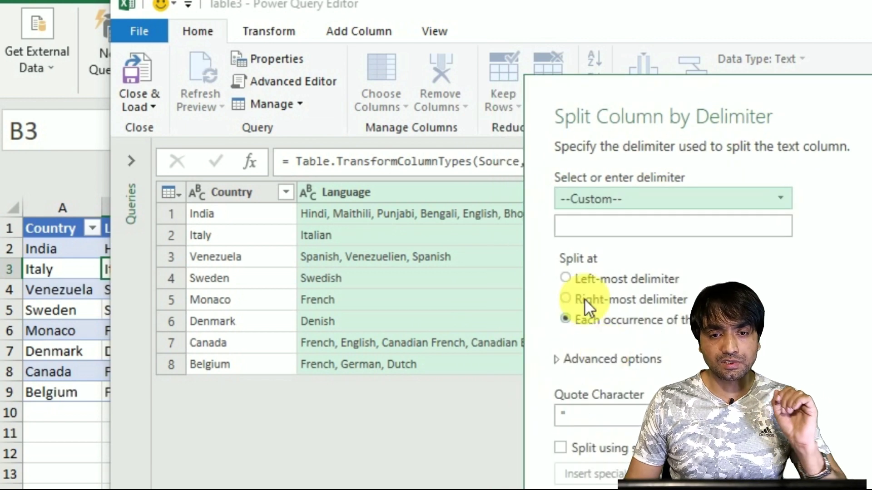
left_click(566, 228)
type(",")
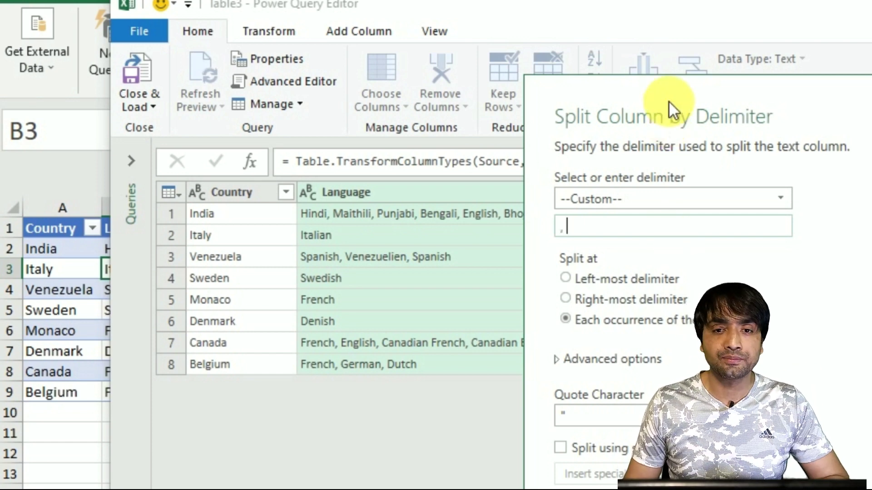
Split the Language values into 6 columns at each occurrence of the delimiter and load the result to the workbook
left_click_drag(669, 100, 731, 96)
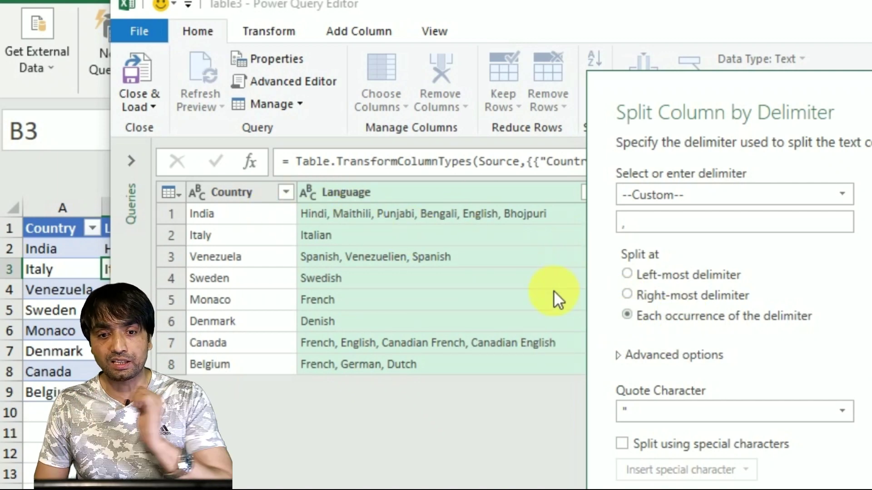
left_click(623, 356)
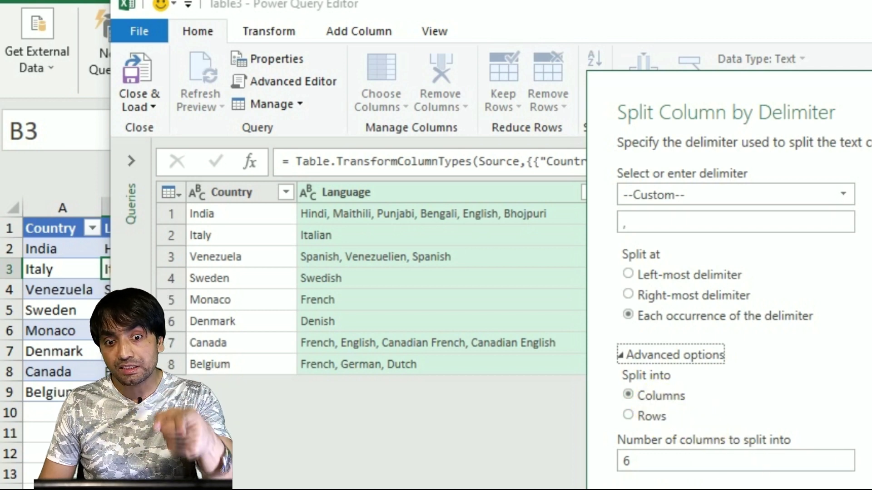
key("Return")
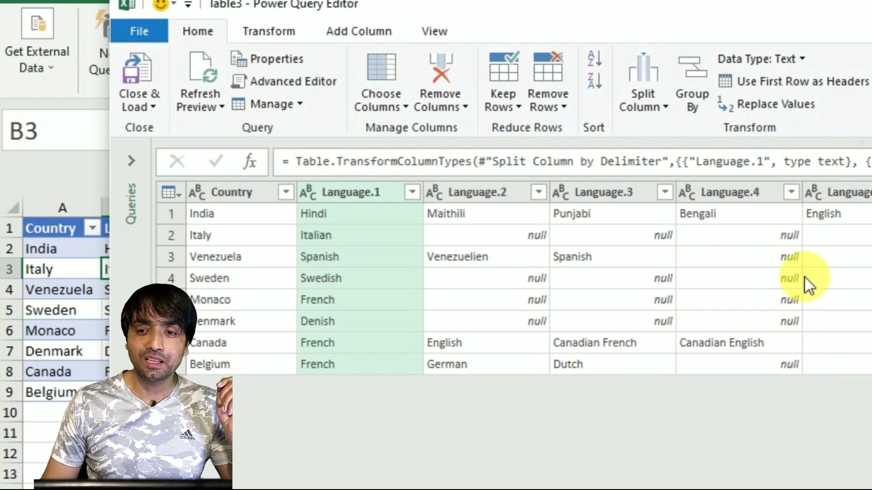
left_click(154, 97)
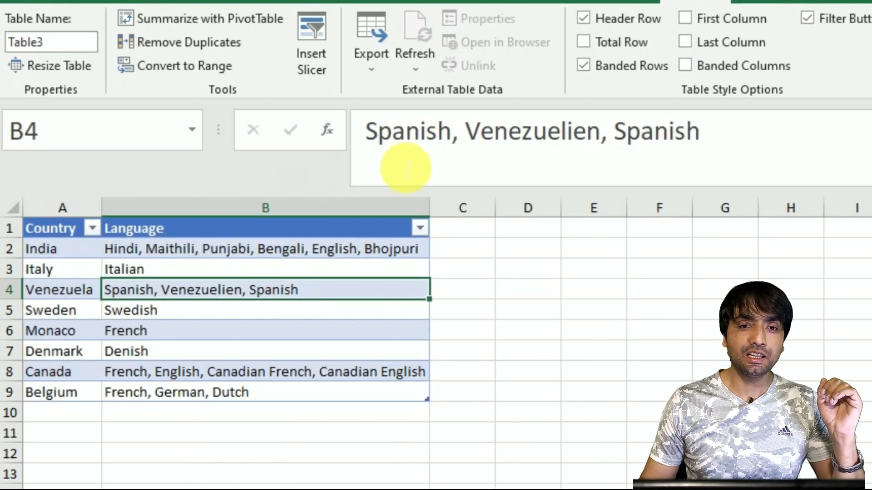
Load the Country and Language table into the Power Query Editor as a new query and select the Language column
left_click(369, 1)
left_click(160, 45)
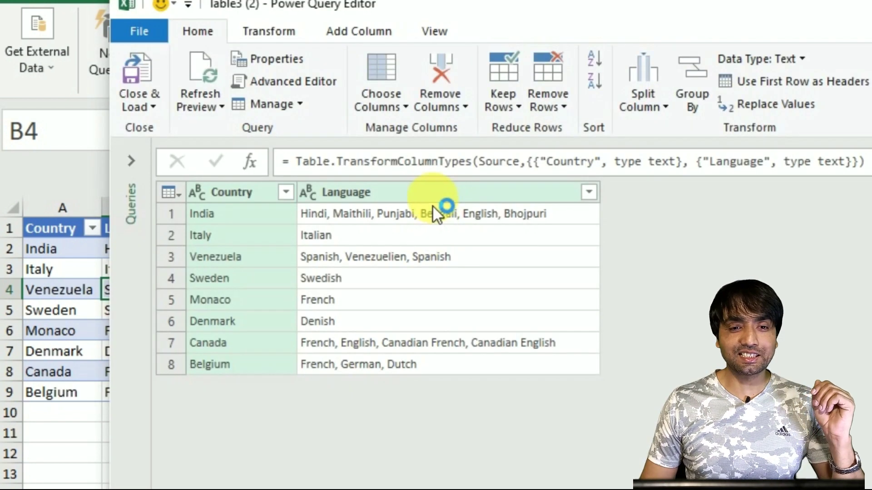
left_click(432, 203)
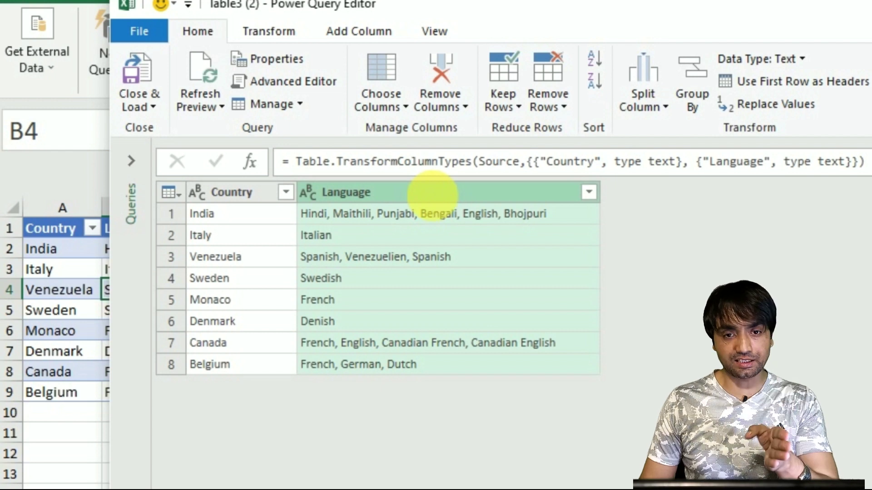
Split the Language column into rows at each occurrence of a comma
left_click(661, 105)
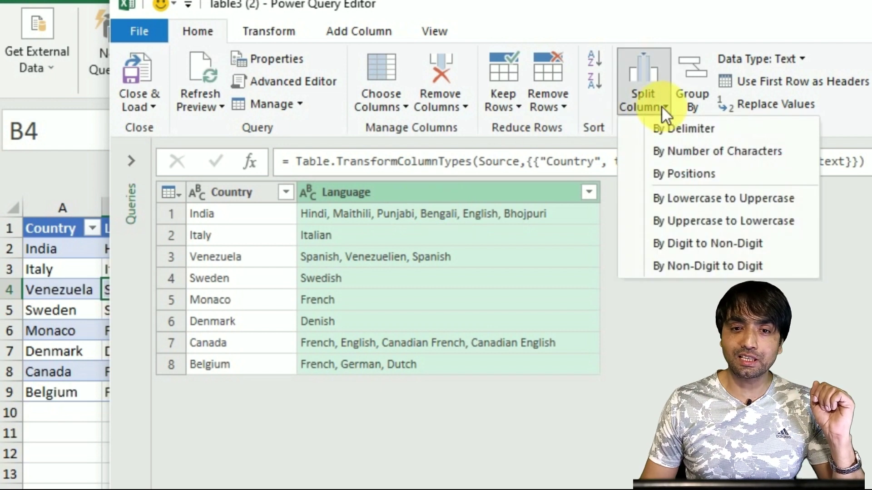
left_click(675, 128)
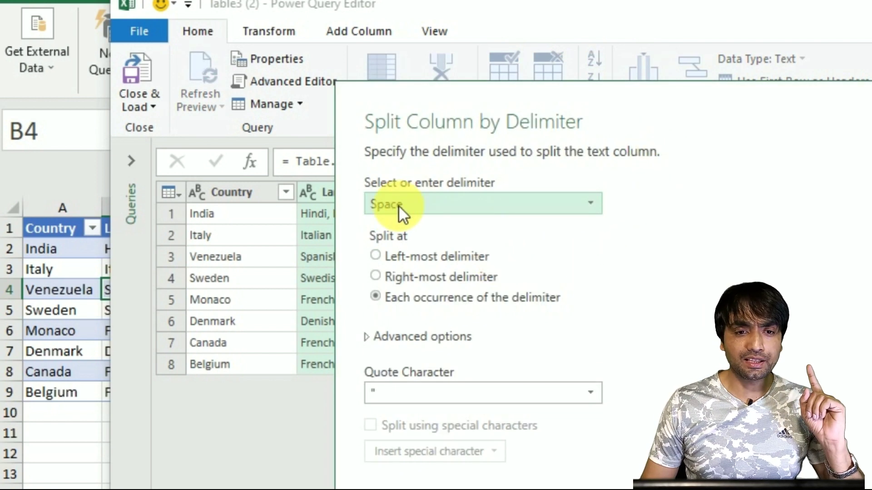
left_click(399, 205)
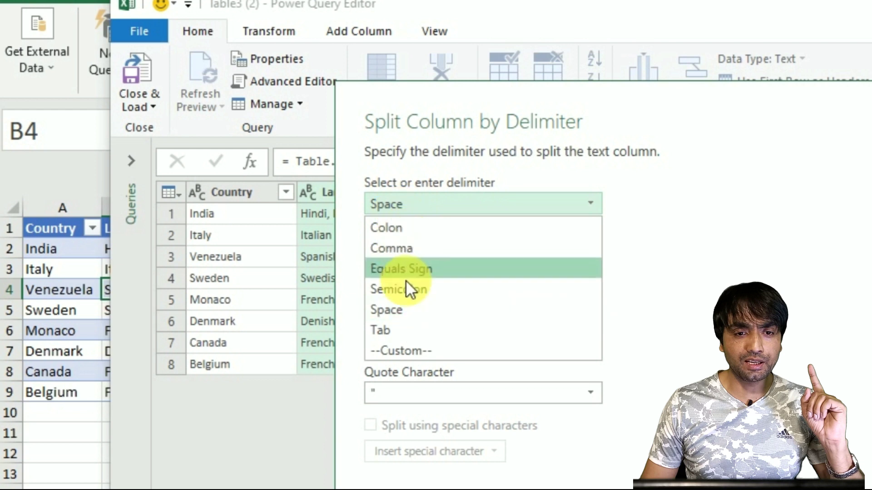
left_click(391, 247)
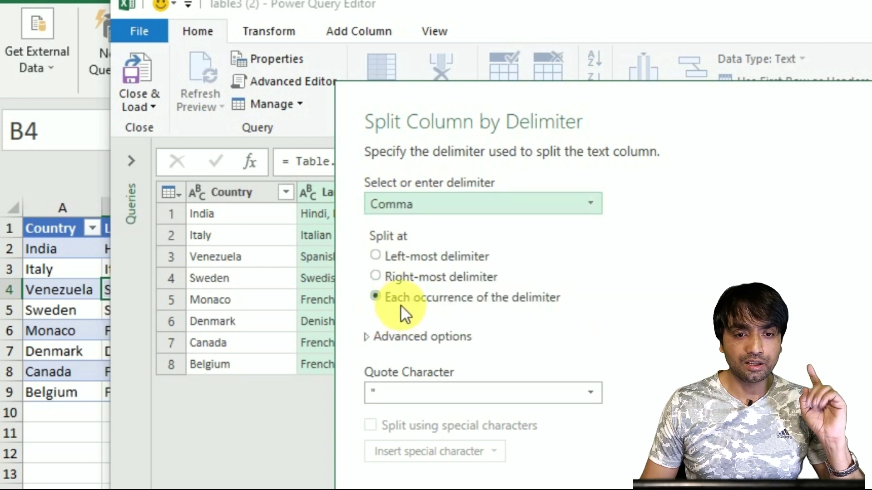
left_click(413, 336)
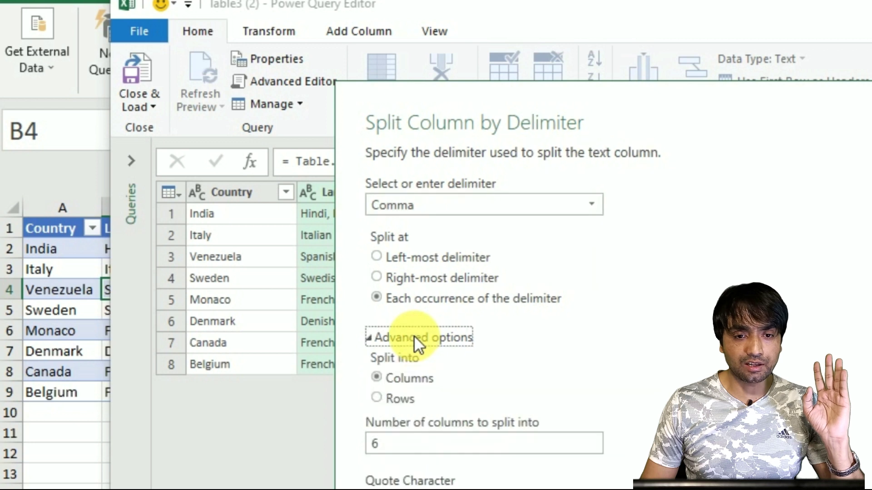
left_click(395, 407)
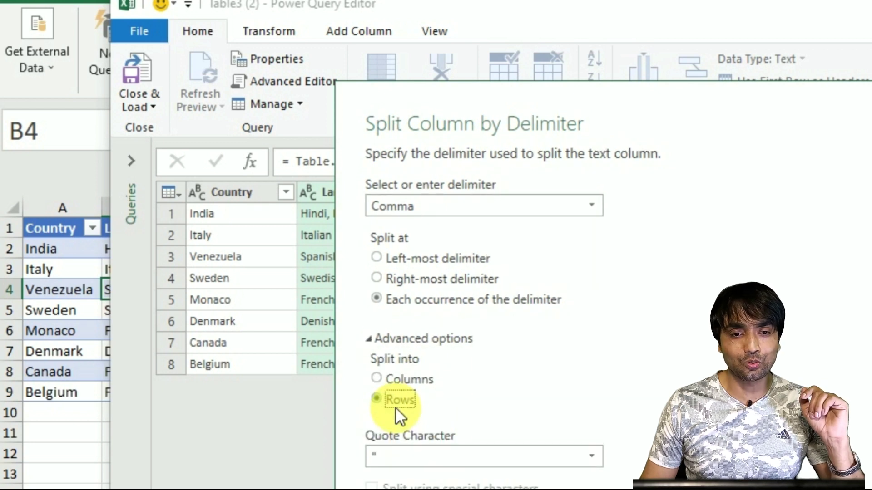
left_click_drag(500, 100, 667, 24)
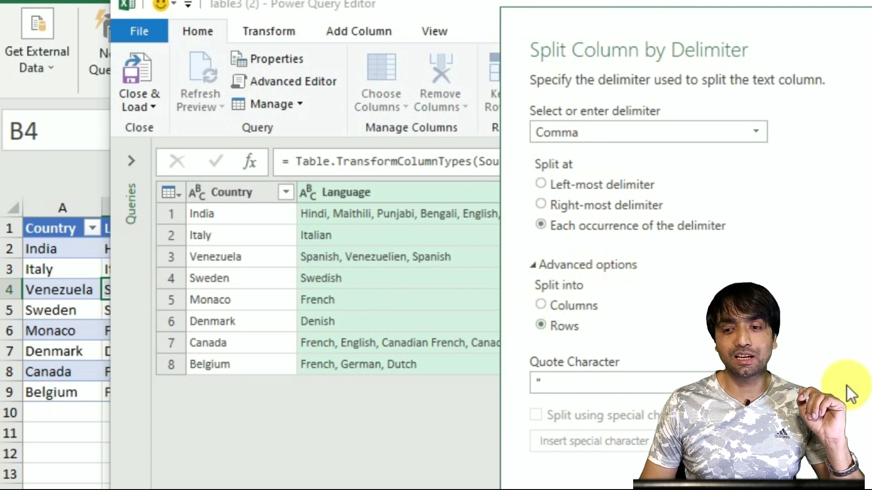
key("Return")
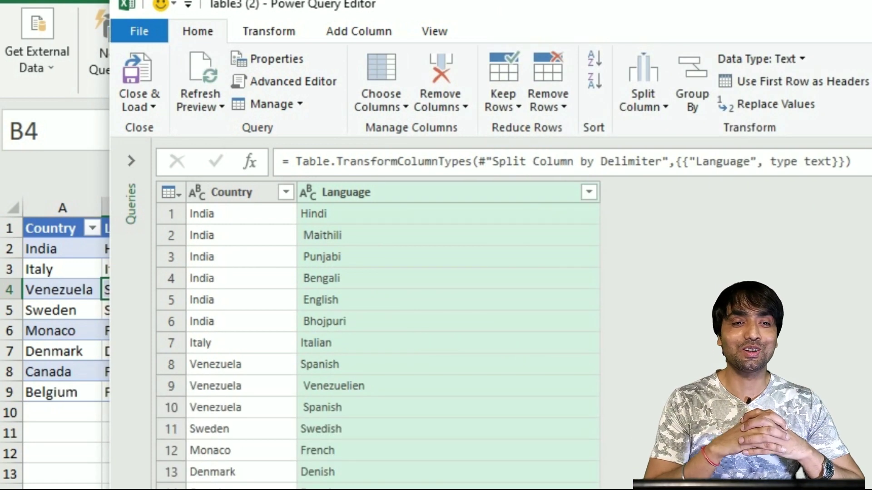
Close the query editor and load the row-split Country and Language table to the workbook
left_click(208, 211)
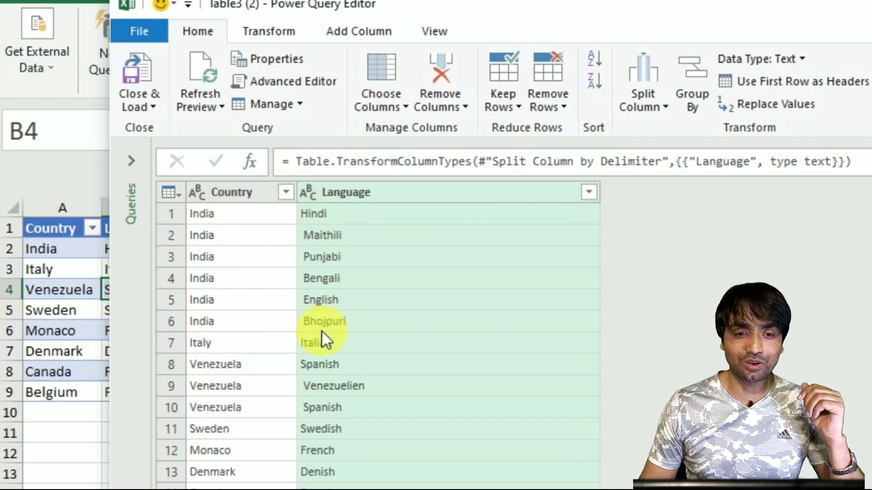
left_click(153, 100)
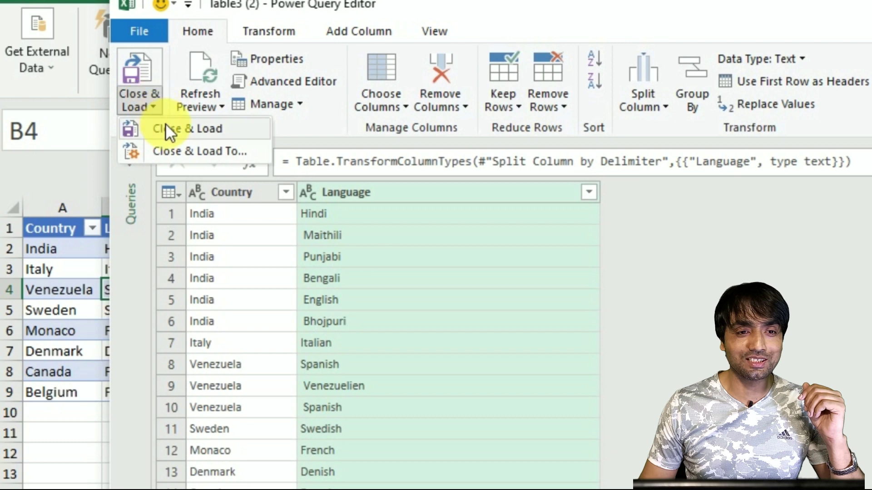
left_click(165, 124)
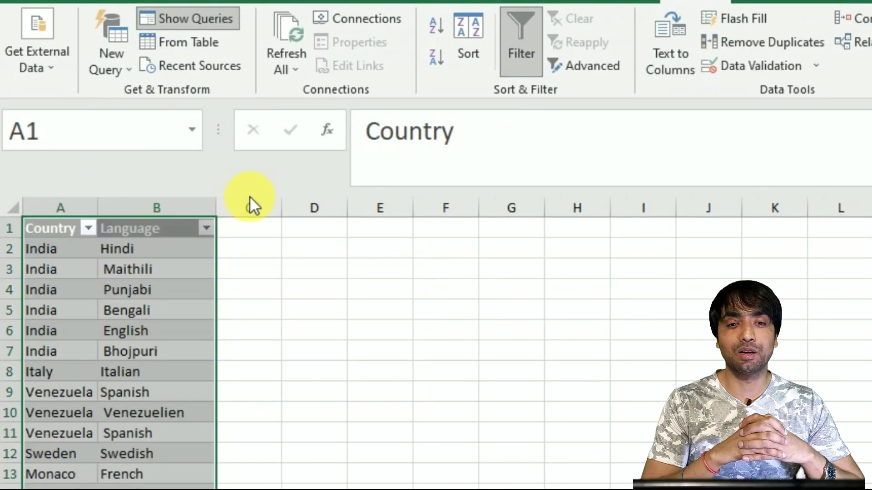
Bold the India, Italy and Venezuela rows in A2:B11 of the loaded table
left_click(62, 258)
left_click_drag(68, 253, 141, 356)
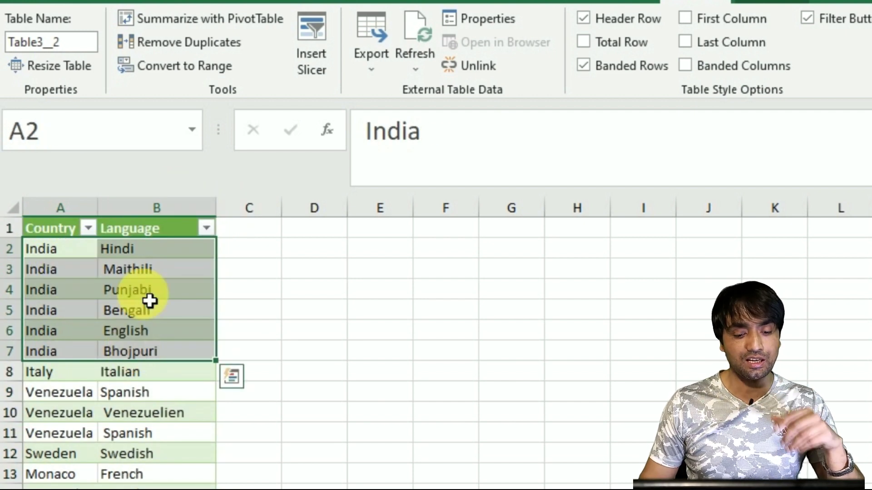
key("ctrl+b")
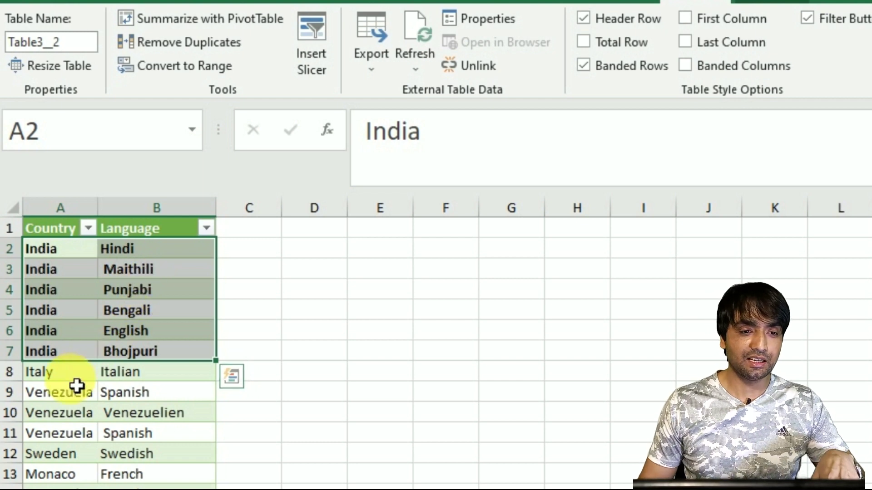
left_click_drag(69, 382, 171, 418)
key("ctrl+b")
key("ctrl+b")
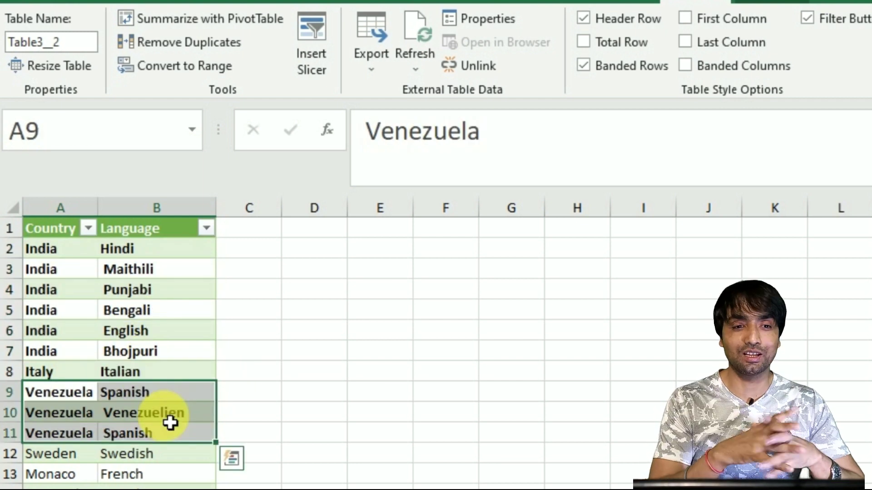